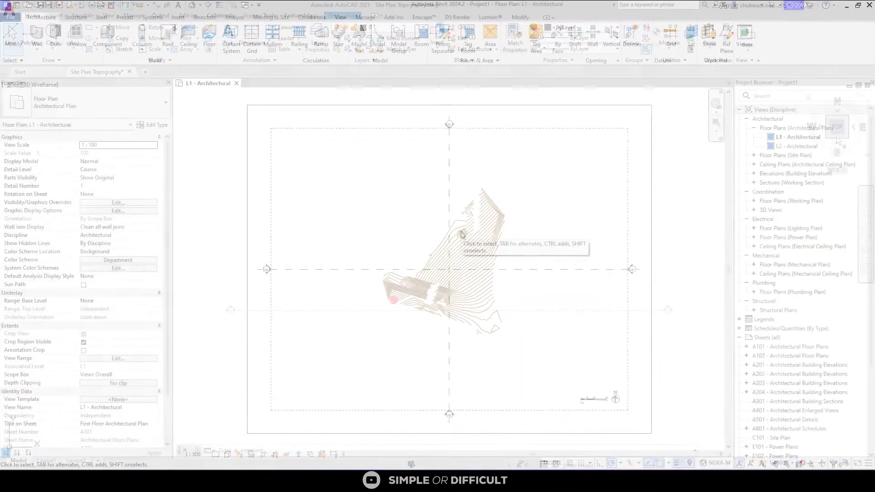
{"action": "right_click", "coordinate": [465, 352], "text": "shift"}
{"action": "key", "text": "Escape"}
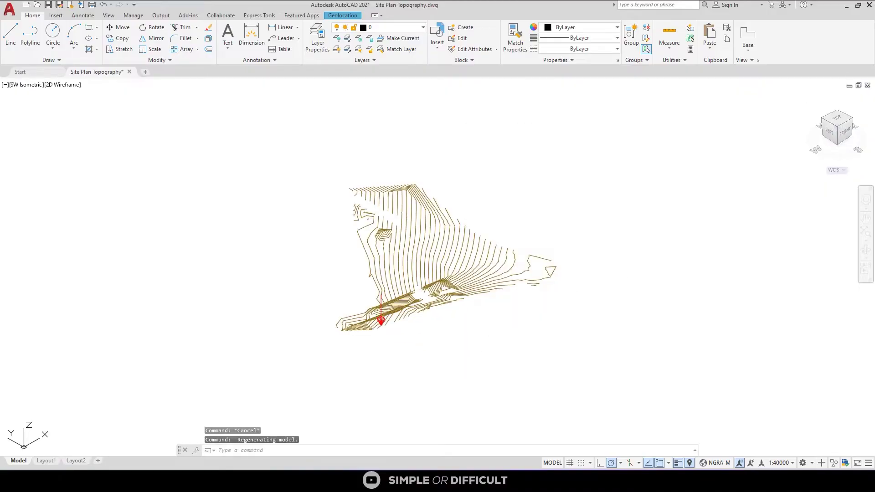
{"action": "left_click", "coordinate": [663, 194]}
{"action": "left_click", "coordinate": [548, 169]}
{"action": "middle_click_drag", "start_coordinate": [547, 169], "coordinate": [603, 141], "text": "shift"}
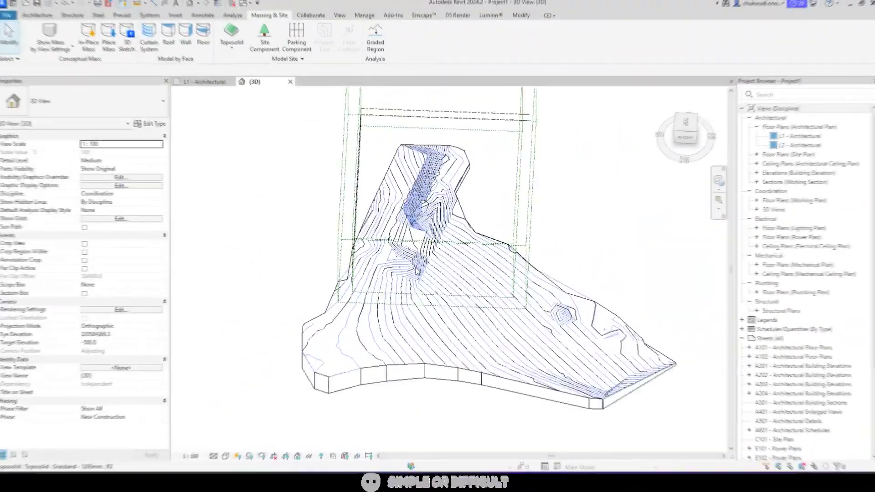
{"action": "mouse_move", "coordinate": [483, 173]}
{"action": "middle_mouse_down", "text": "shift"}
{"action": "mouse_move", "coordinate": [533, 185]}
{"action": "mouse_move", "coordinate": [436, 287]}
{"action": "mouse_move", "coordinate": [460, 239]}
{"action": "middle_mouse_up", "text": "shift"}
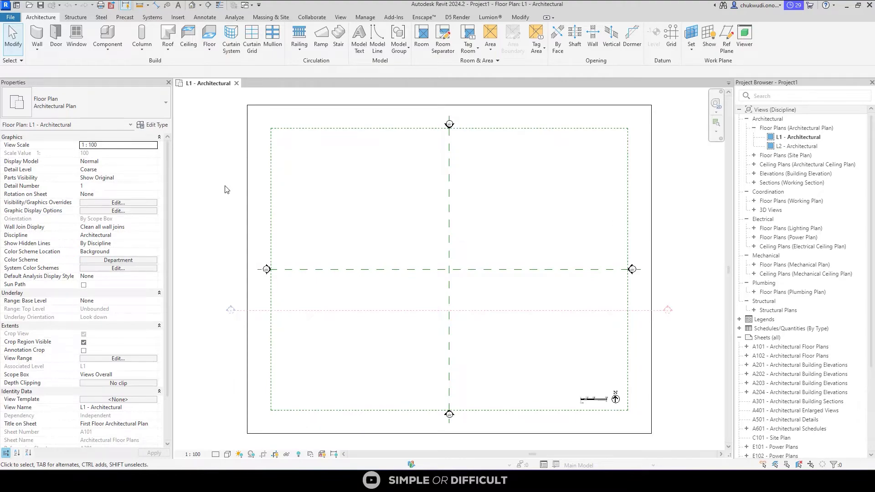
Start linking the CAD file Site Plan Topography.dwg from the DWG FILES folder, with its colours set to Invert.
{"action": "left_click", "coordinate": [178, 17]}
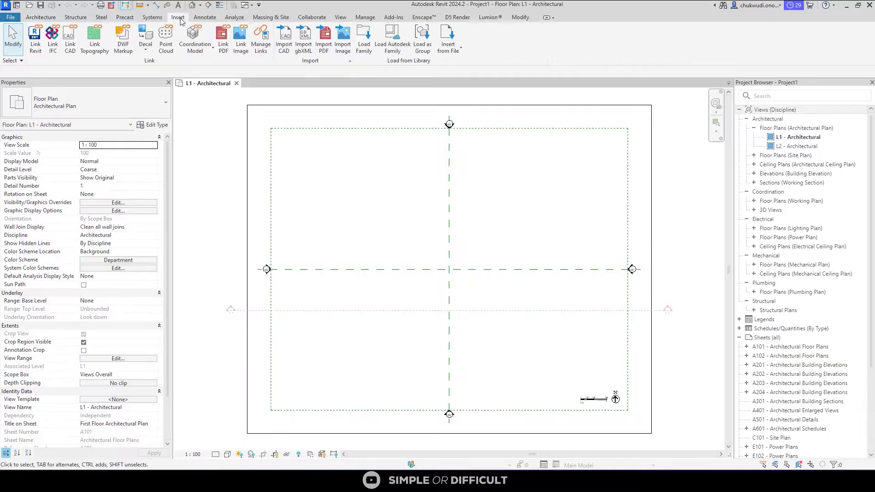
{"action": "left_click", "coordinate": [71, 45]}
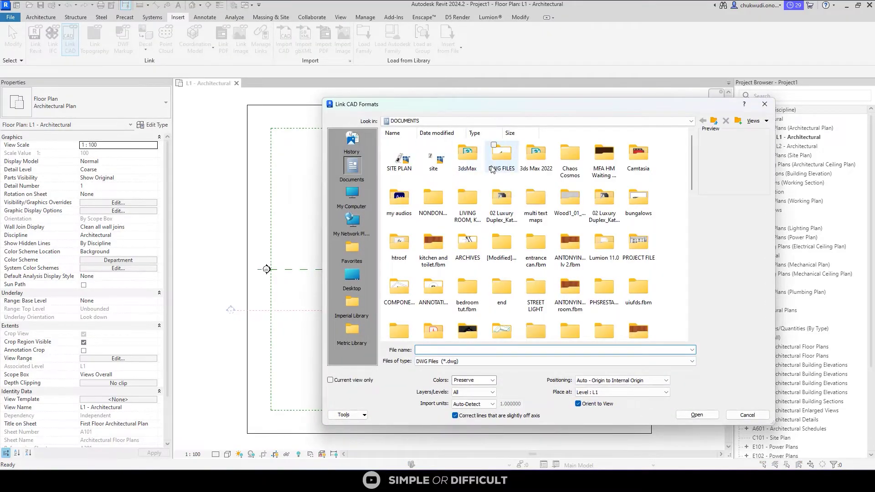
{"action": "double_click", "coordinate": [501, 157]}
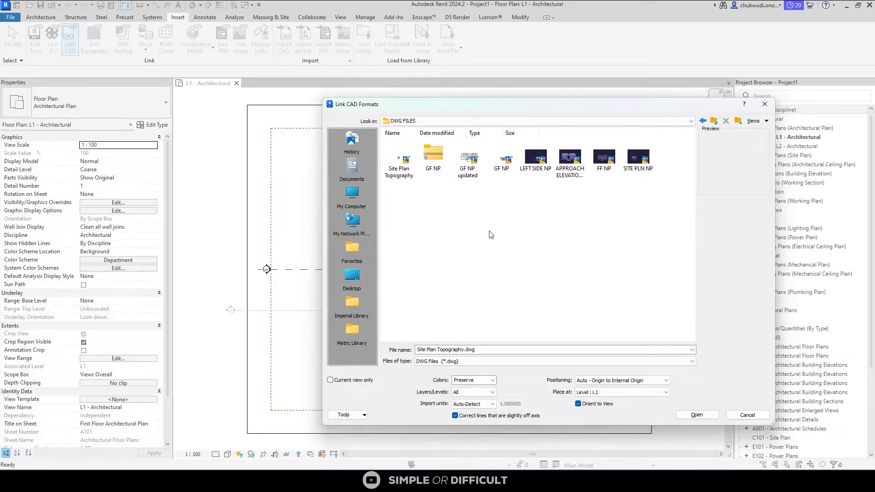
{"action": "left_click", "coordinate": [396, 171]}
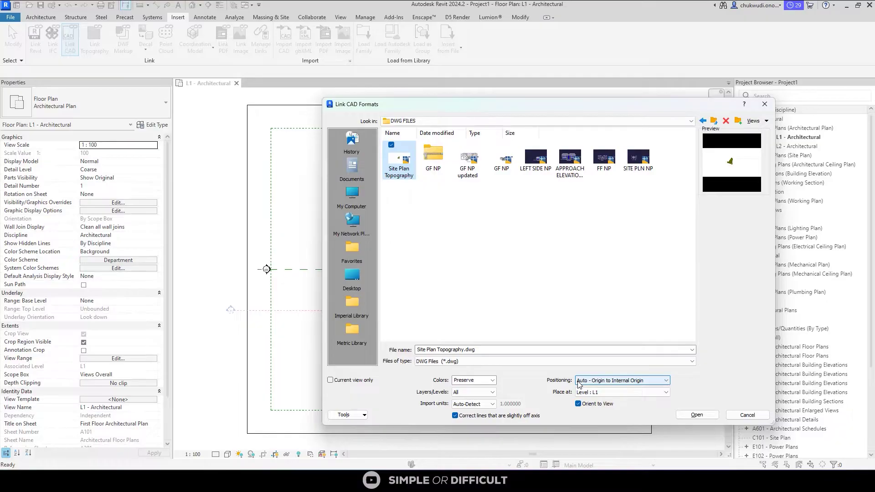
{"action": "left_click", "coordinate": [490, 382]}
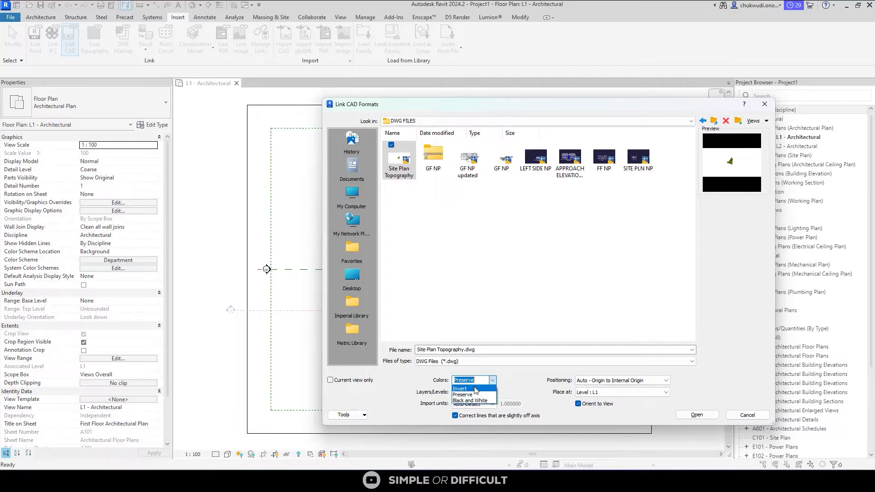
{"action": "left_click", "coordinate": [477, 389]}
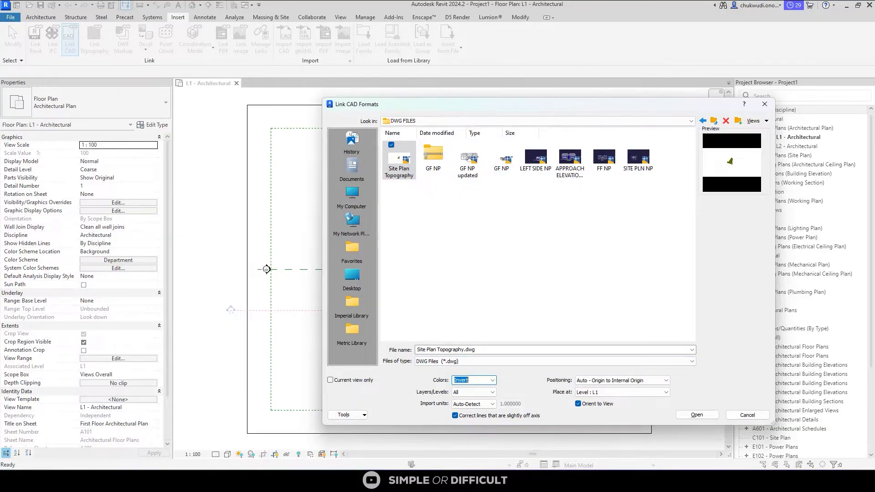
Switch to AutoCAD to examine the site contour lines in an isometric view, and return to Revit.
{"action": "left_click", "coordinate": [551, 482]}
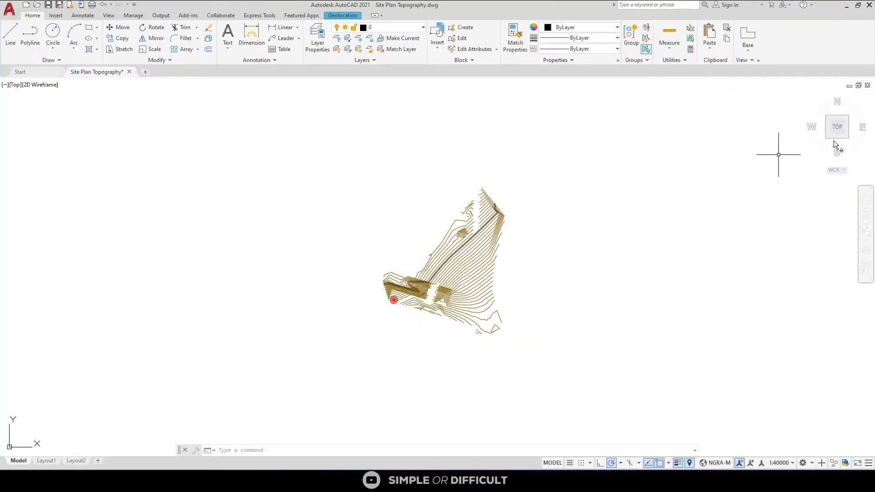
{"action": "left_click", "coordinate": [827, 136]}
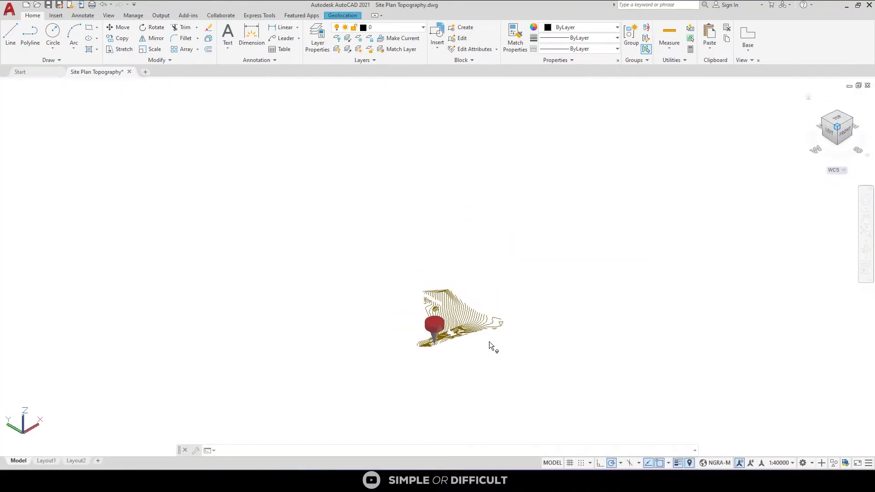
{"action": "scroll", "coordinate": [462, 357], "scroll_direction": "up", "scroll_amount": 2}
{"action": "right_click", "coordinate": [464, 357], "text": "shift"}
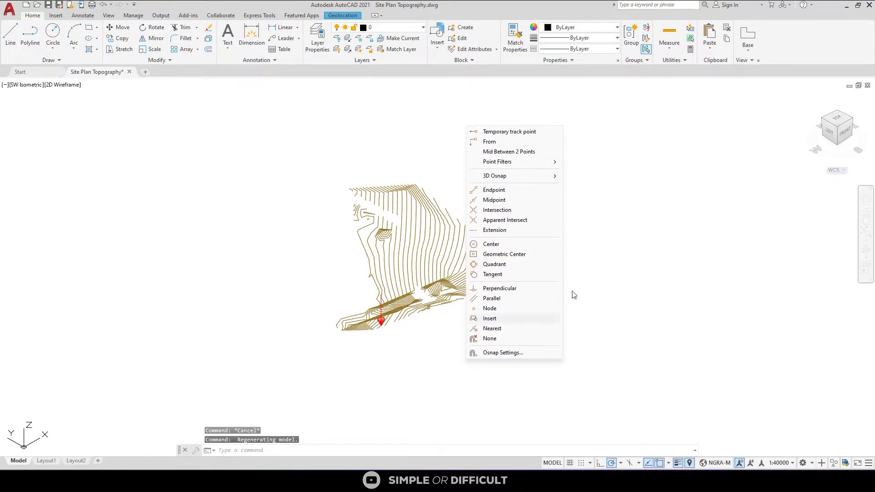
{"action": "key", "text": "Escape"}
{"action": "left_click", "coordinate": [732, 230]}
{"action": "middle_click_drag", "start_coordinate": [573, 293], "coordinate": [529, 258]}
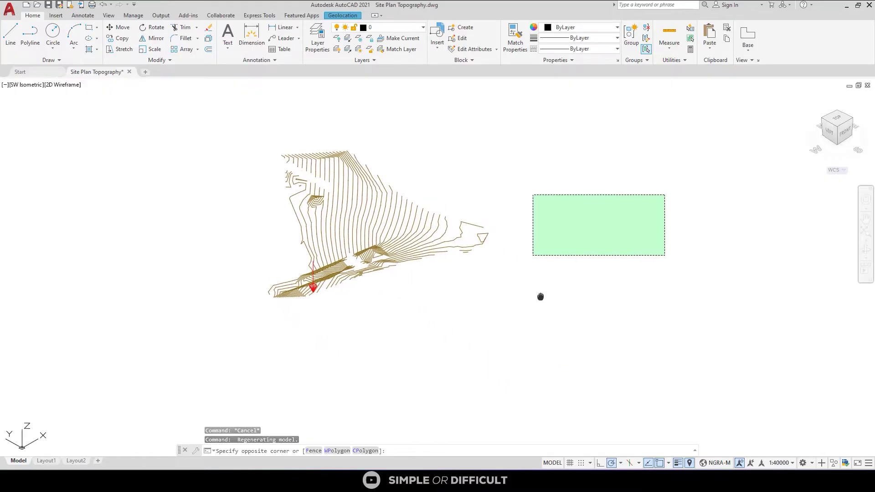
{"action": "middle_click_drag", "start_coordinate": [541, 296], "coordinate": [502, 272]}
{"action": "left_click", "coordinate": [546, 278]}
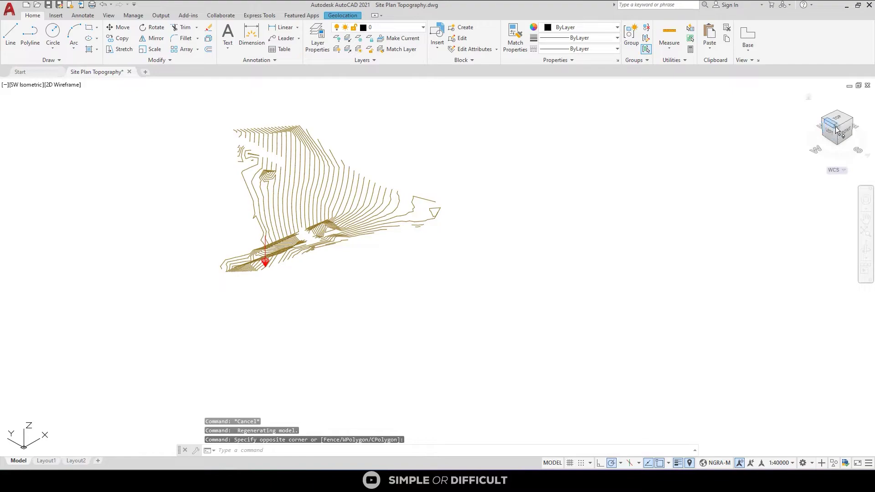
{"action": "left_click_drag", "start_coordinate": [838, 129], "coordinate": [537, 123]}
{"action": "left_click", "coordinate": [846, 7]}
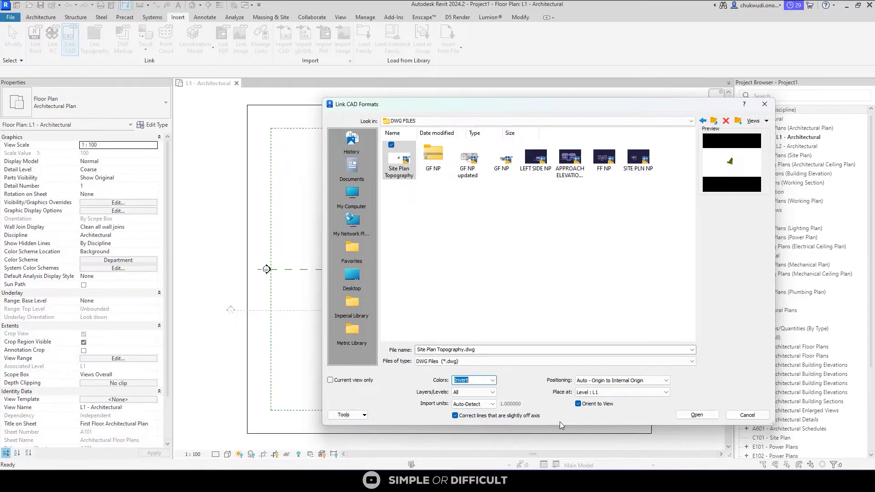
Turn off the correction of slightly off-axis lines and link the topography drawing into the L1 plan.
{"action": "left_click", "coordinate": [455, 415]}
{"action": "left_click", "coordinate": [688, 416]}
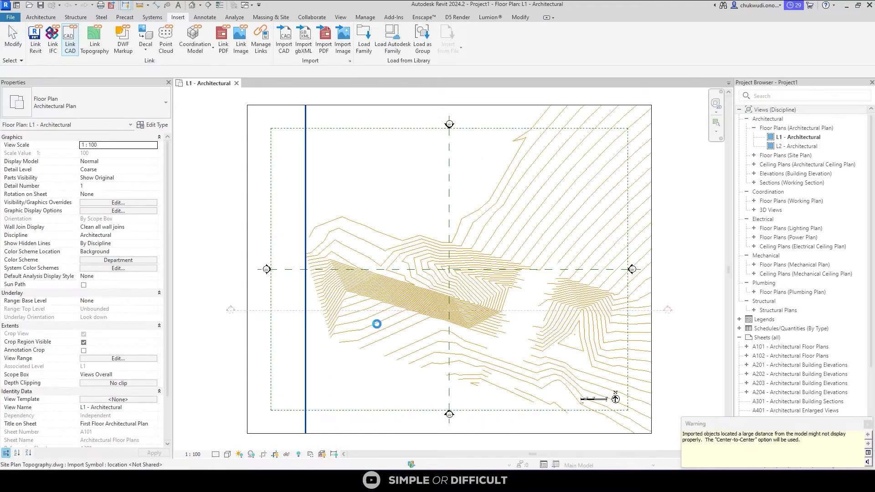
Set the L1 plan's scope box to None and enlarge its crop region until it encloses all the linked contours.
{"action": "scroll", "coordinate": [313, 228], "scroll_direction": "down", "scroll_amount": 3}
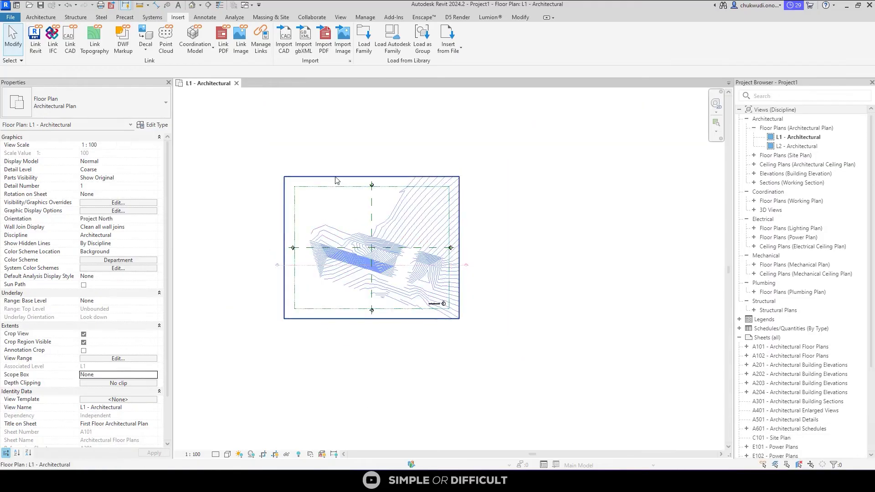
{"action": "left_click", "coordinate": [568, 250]}
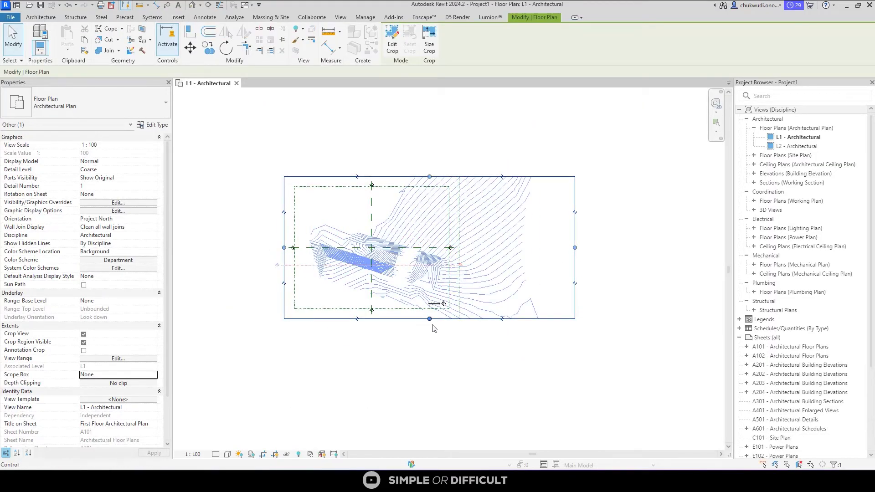
{"action": "left_click_drag", "start_coordinate": [428, 319], "coordinate": [429, 383]}
{"action": "left_click_drag", "start_coordinate": [429, 177], "coordinate": [428, 122]}
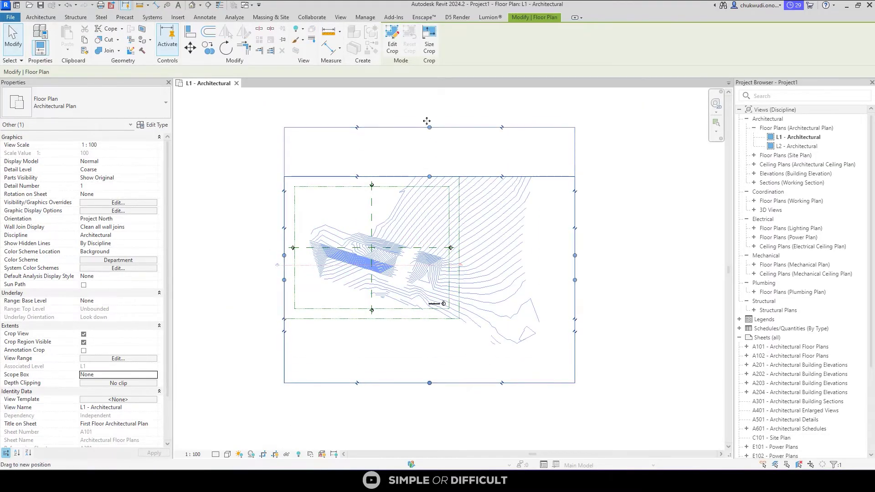
{"action": "middle_click_drag", "start_coordinate": [424, 207], "coordinate": [433, 296]}
{"action": "left_click_drag", "start_coordinate": [438, 212], "coordinate": [439, 136]}
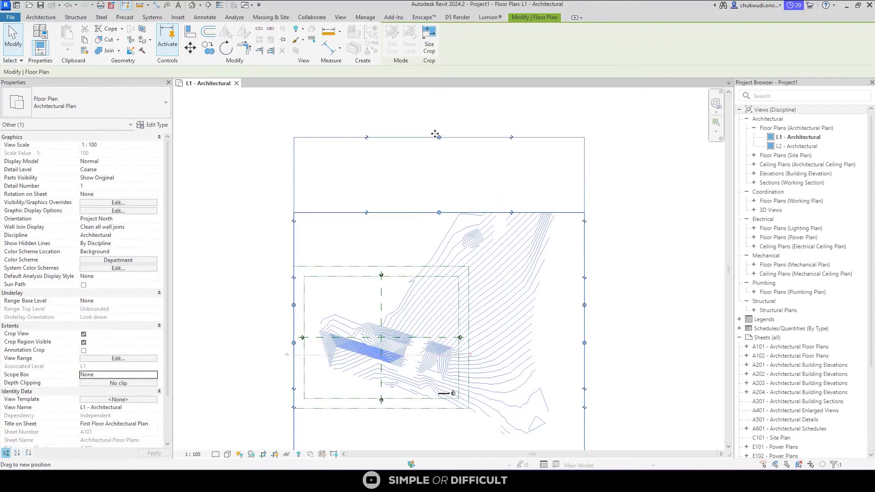
{"action": "left_click_drag", "start_coordinate": [585, 304], "coordinate": [598, 304]}
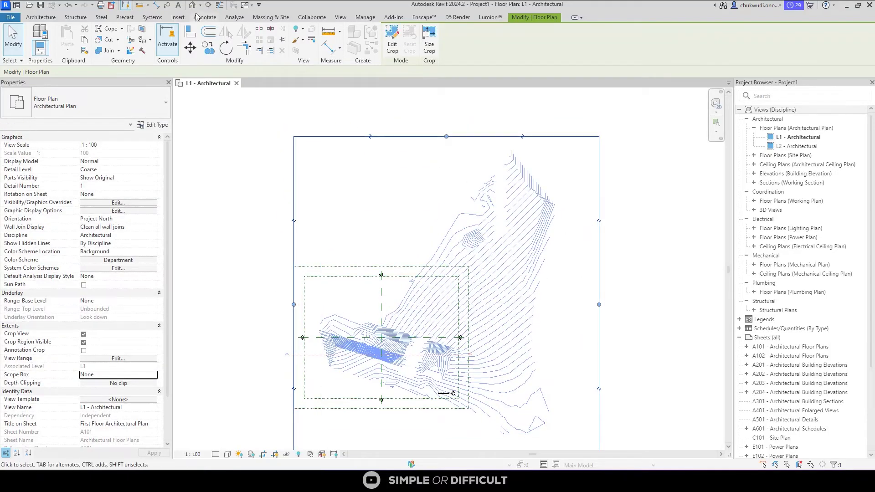
Open the default 3D view and reveal hidden elements to locate the linked contours around the project origin.
{"action": "key", "text": "3"}
{"action": "key", "text": "d"}
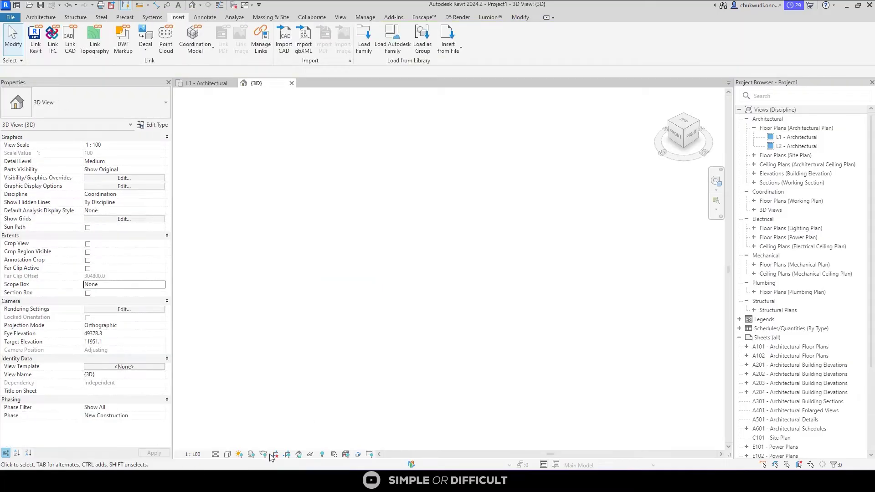
{"action": "left_click", "coordinate": [322, 454]}
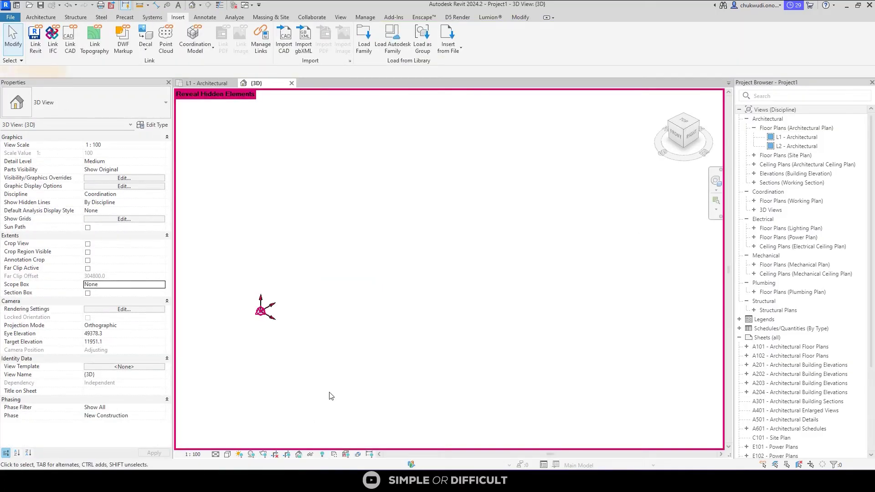
{"action": "middle_click_drag", "start_coordinate": [275, 308], "coordinate": [276, 255], "text": "shift"}
{"action": "scroll", "coordinate": [275, 255], "scroll_direction": "up", "scroll_amount": 6}
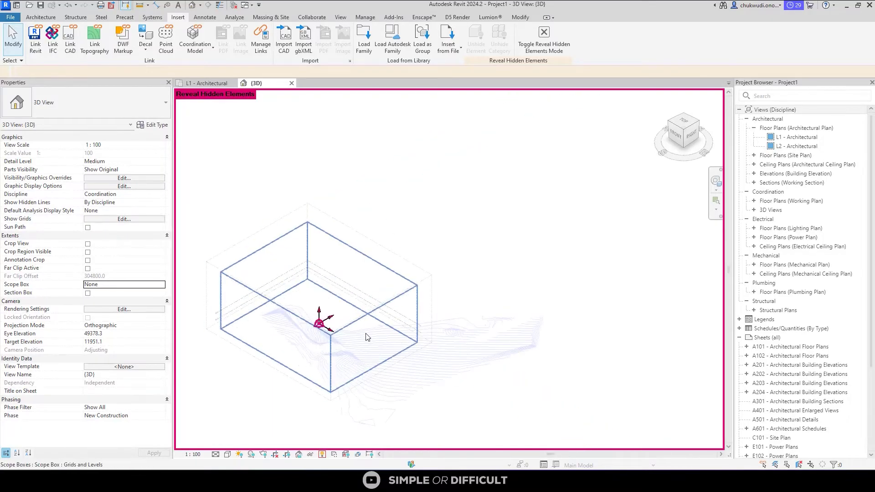
{"action": "middle_click_drag", "start_coordinate": [319, 319], "coordinate": [357, 381], "text": "shift"}
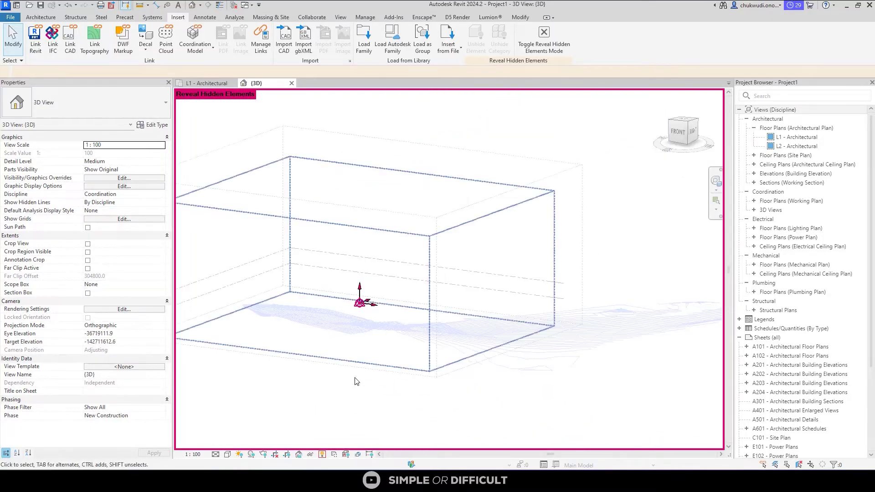
Place the orbit centre near the project origin, stop revealing hidden elements and view the linked contours from several angles.
{"action": "left_click", "coordinate": [716, 182]}
{"action": "left_click_drag", "start_coordinate": [371, 314], "coordinate": [371, 337]}
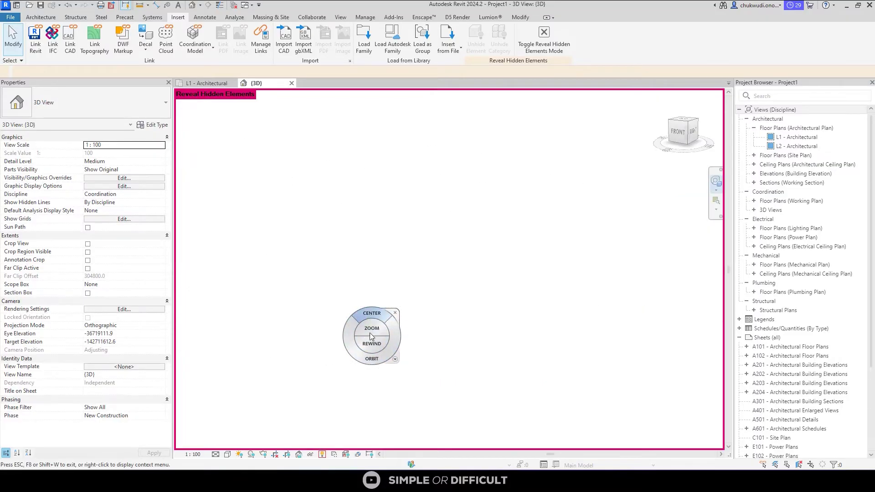
{"action": "left_click", "coordinate": [371, 341]}
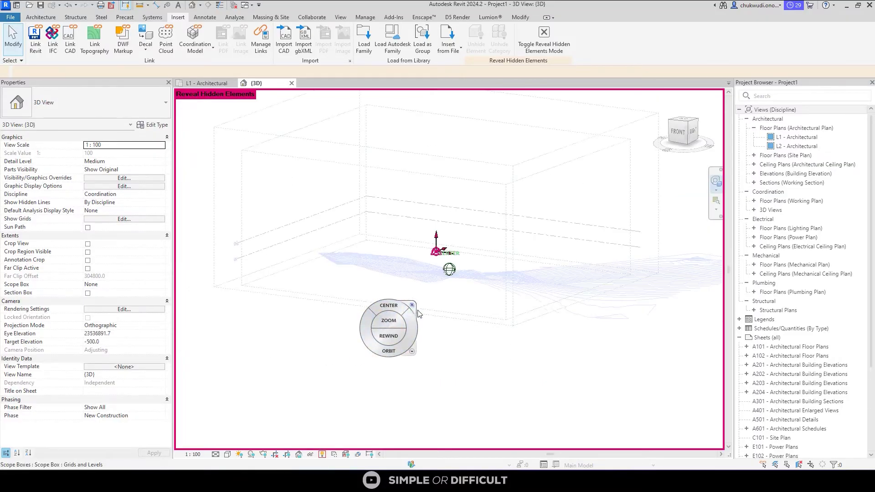
{"action": "key", "text": "Escape"}
{"action": "middle_click_drag", "start_coordinate": [407, 336], "coordinate": [428, 261]}
{"action": "left_click", "coordinate": [322, 454]}
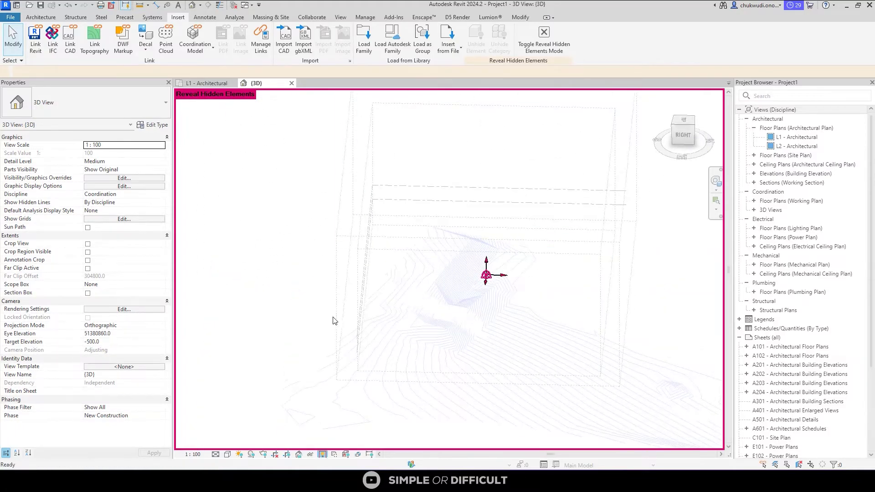
{"action": "middle_click_drag", "start_coordinate": [340, 341], "coordinate": [469, 327], "text": "shift"}
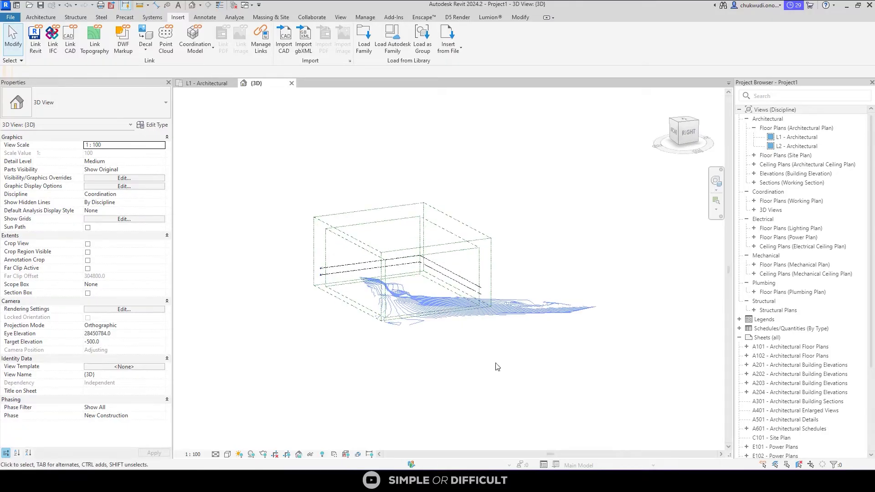
{"action": "middle_click_drag", "start_coordinate": [509, 383], "coordinate": [445, 379], "text": "shift"}
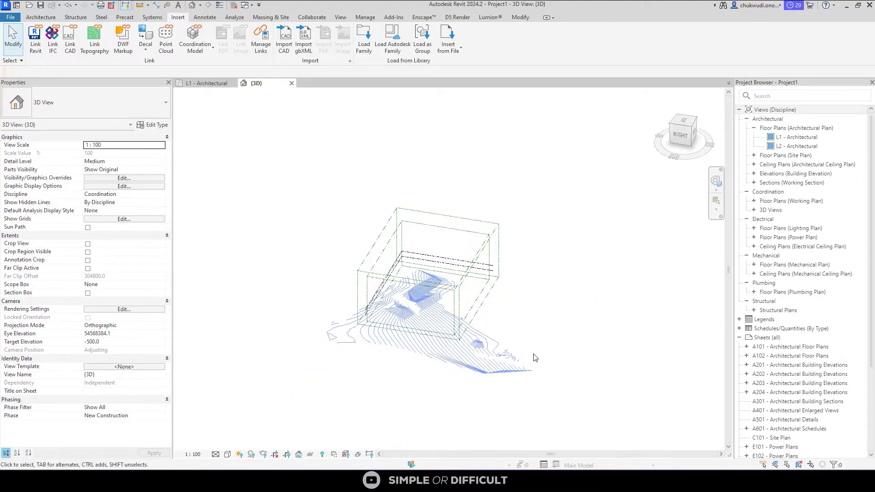
Switch to AutoCAD and check which layer the contour lines are on by selecting two of them.
{"action": "left_click", "coordinate": [551, 430]}
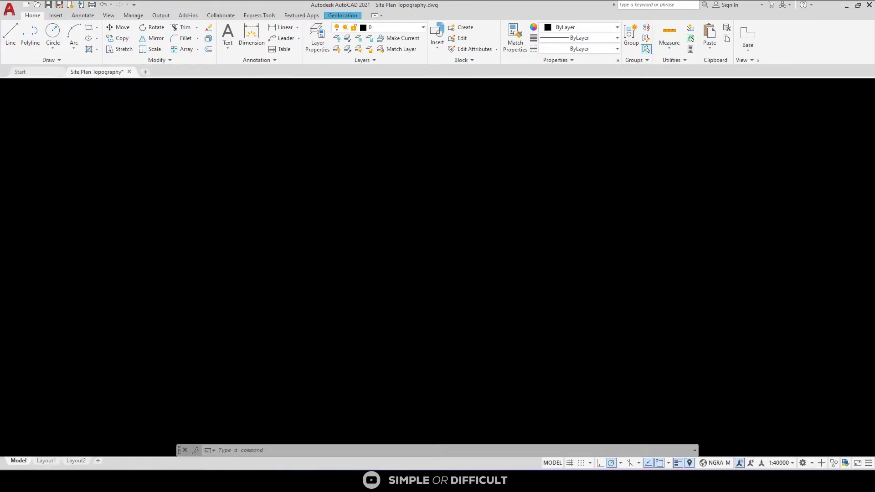
{"action": "scroll", "coordinate": [252, 296], "scroll_direction": "up", "scroll_amount": 5}
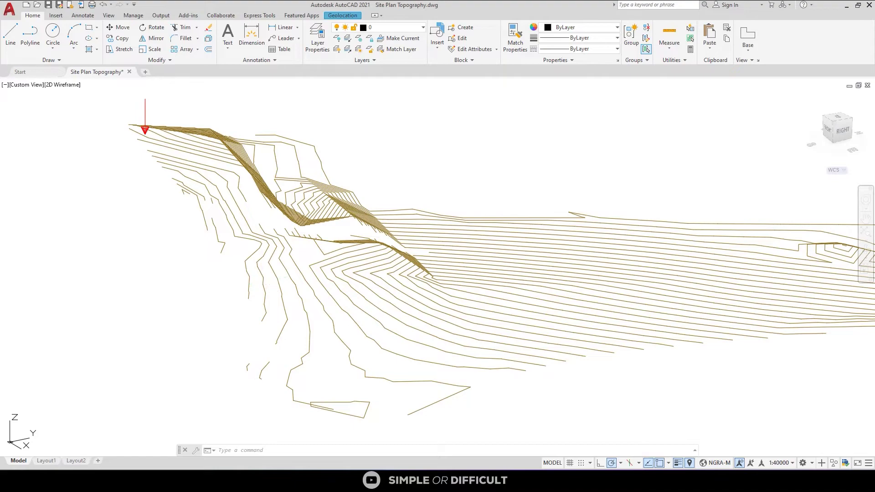
{"action": "left_click", "coordinate": [263, 282]}
{"action": "mouse_move", "coordinate": [263, 281]}
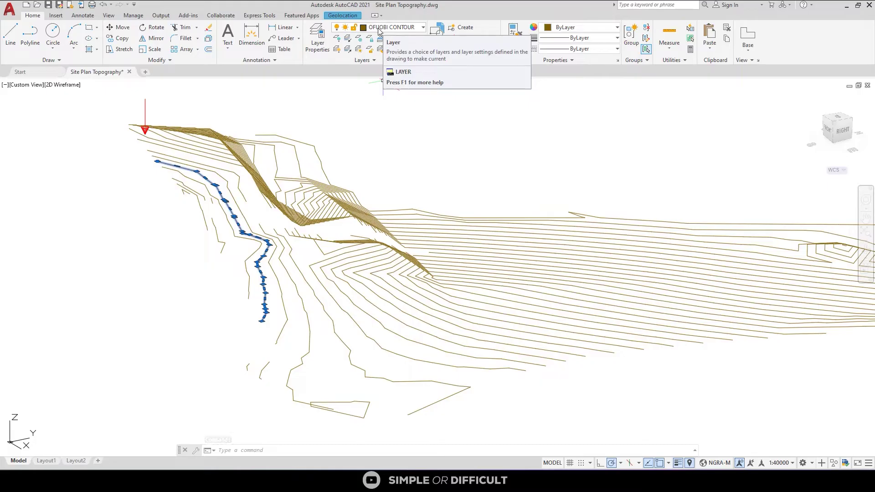
{"action": "left_click", "coordinate": [664, 258]}
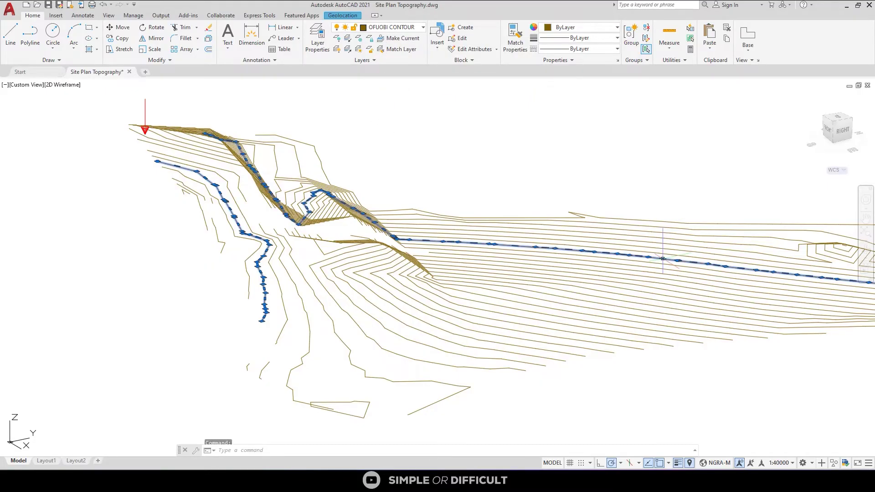
{"action": "scroll", "coordinate": [323, 226], "scroll_direction": "down", "scroll_amount": 5}
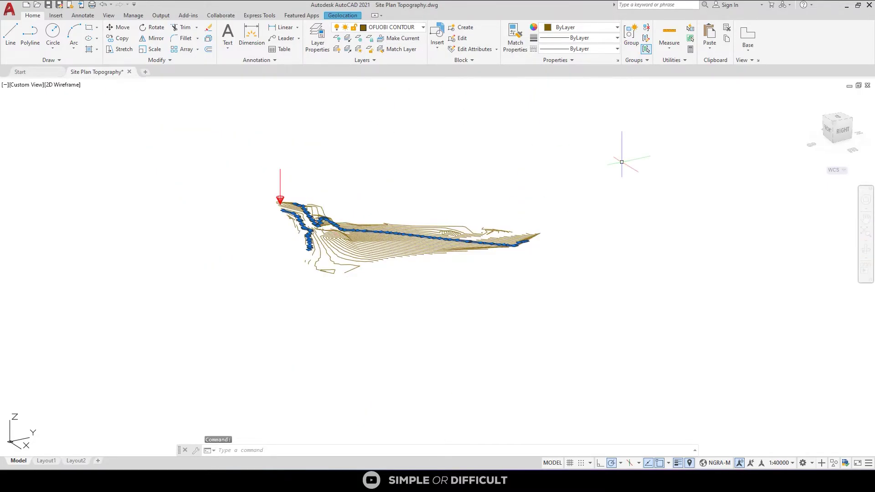
Select all the contour lines in the drawing to check their shared layer, and switch back to the Revit project.
{"action": "left_click", "coordinate": [622, 161]}
{"action": "left_click", "coordinate": [211, 339]}
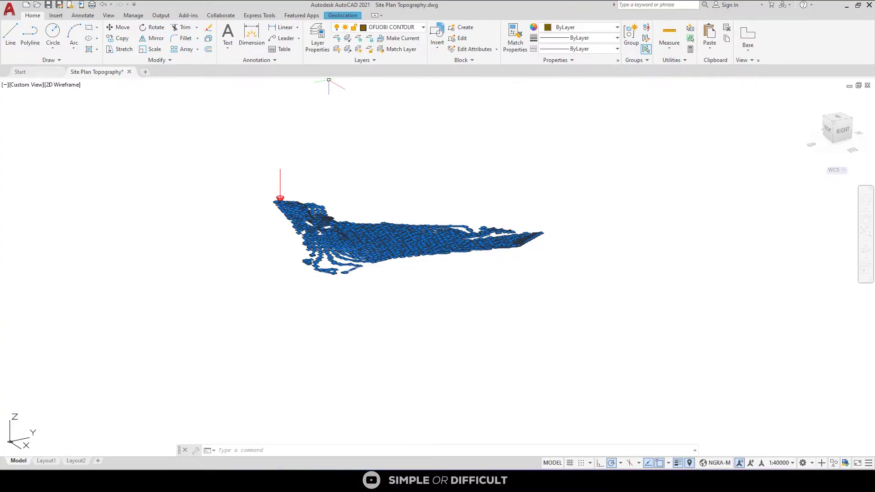
{"action": "left_click", "coordinate": [846, 9]}
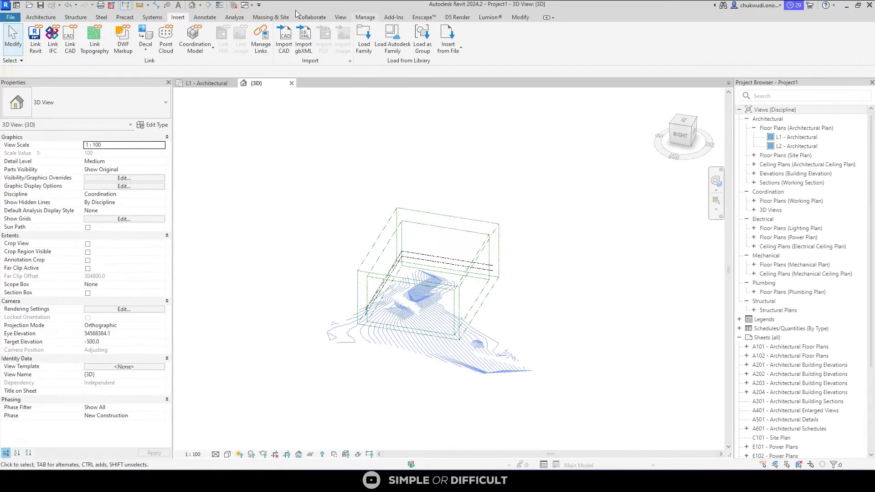
Create a toposolid beside the linked contours from a rectangular sketched boundary of about 36000 by 52000 mm.
{"action": "left_click", "coordinate": [265, 18]}
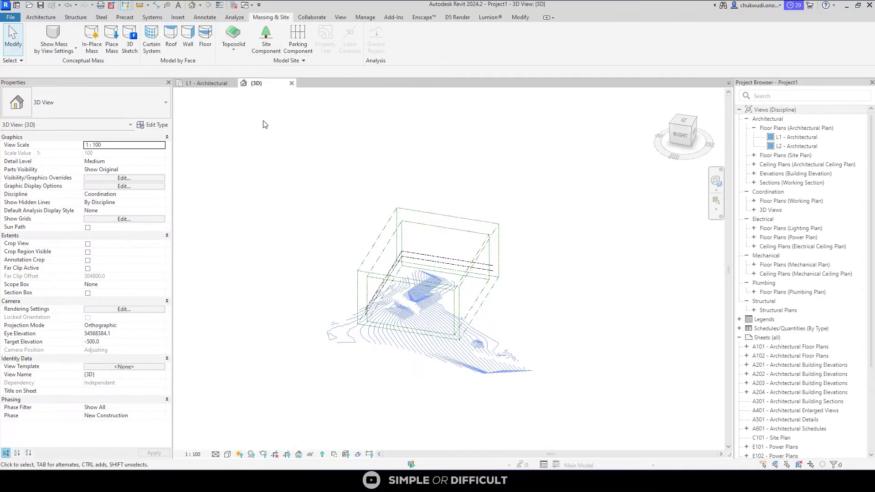
{"action": "left_click", "coordinate": [233, 35]}
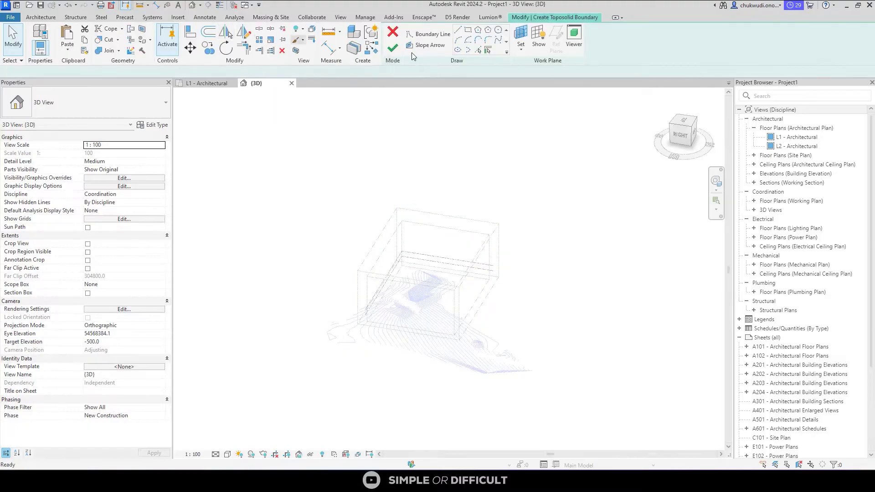
{"action": "left_click", "coordinate": [468, 30]}
{"action": "left_click", "coordinate": [254, 278]}
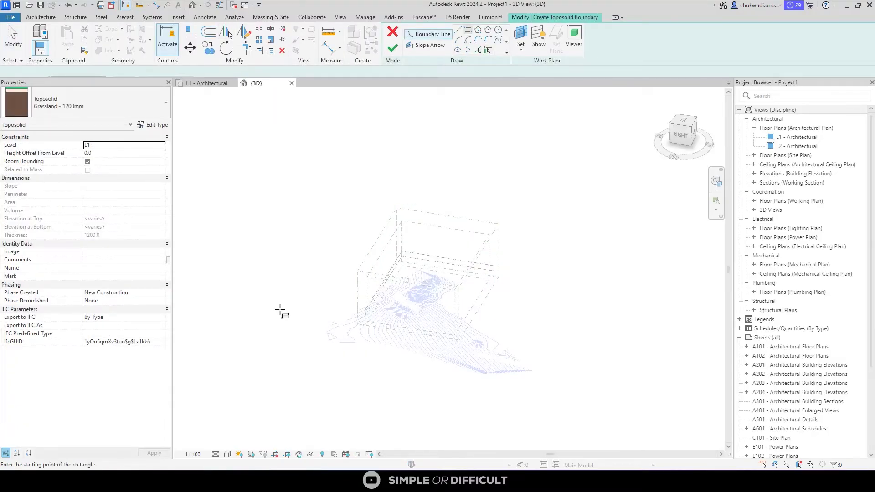
{"action": "left_click", "coordinate": [284, 328]}
{"action": "left_click", "coordinate": [392, 48]}
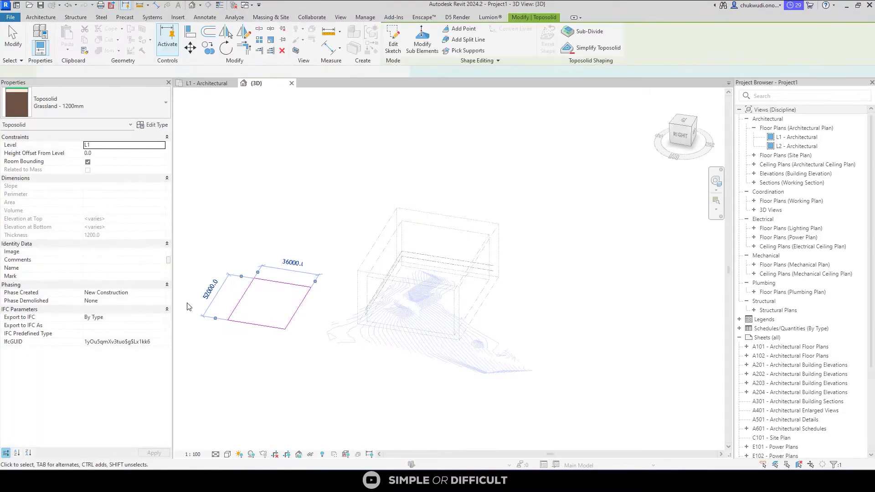
{"action": "scroll", "coordinate": [236, 300], "scroll_direction": "up", "scroll_amount": 3}
{"action": "key", "text": "Escape"}
Edit the shape of the rectangular toposolid and add three points in a row across its top surface.
{"action": "scroll", "coordinate": [344, 243], "scroll_direction": "down", "scroll_amount": 1}
{"action": "middle_click_drag", "start_coordinate": [344, 242], "coordinate": [360, 224]}
{"action": "left_click", "coordinate": [361, 222]}
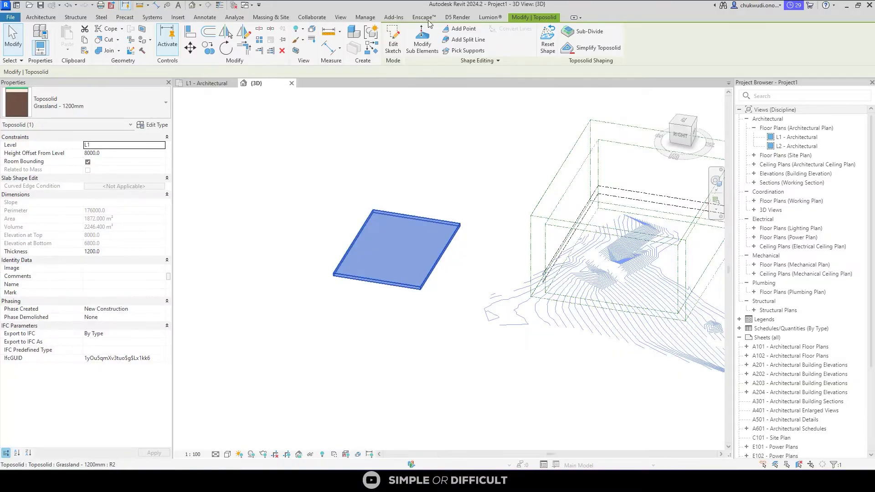
{"action": "left_click", "coordinate": [422, 40]}
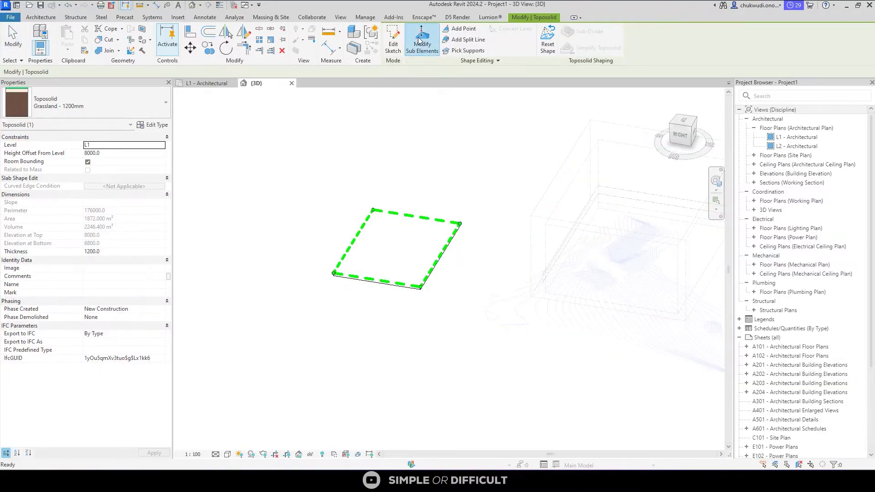
{"action": "left_click", "coordinate": [464, 28]}
{"action": "left_click", "coordinate": [370, 236]}
{"action": "left_click", "coordinate": [399, 241]}
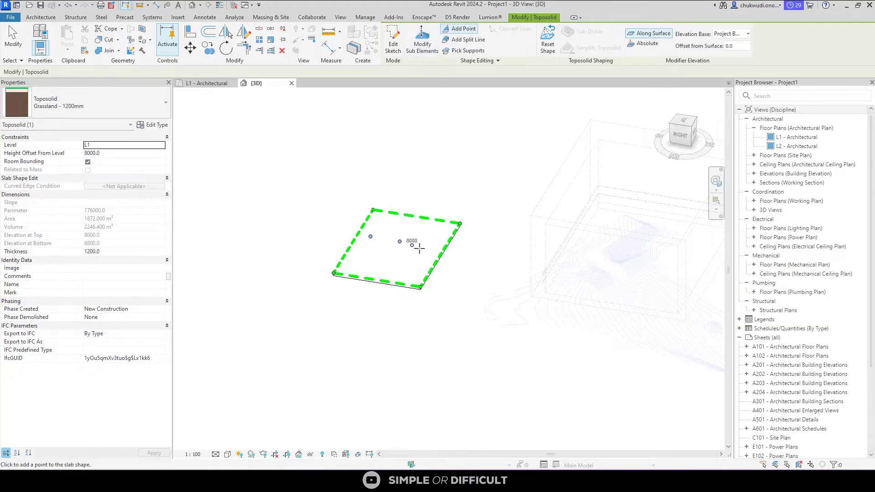
{"action": "left_click", "coordinate": [422, 249]}
{"action": "key", "text": "Escape"}
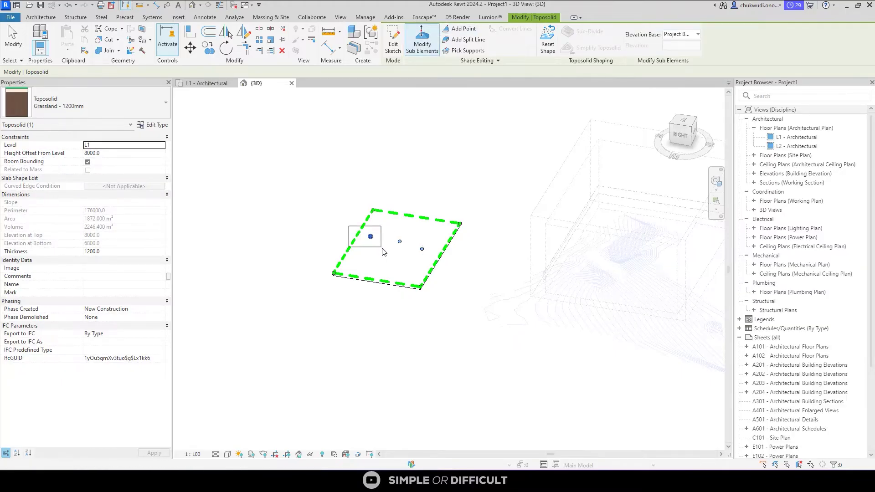
Set the elevation of the first added point to 16000 and the middle added point to 10000.
{"action": "left_click", "coordinate": [371, 236]}
{"action": "type", "text": "16000"}
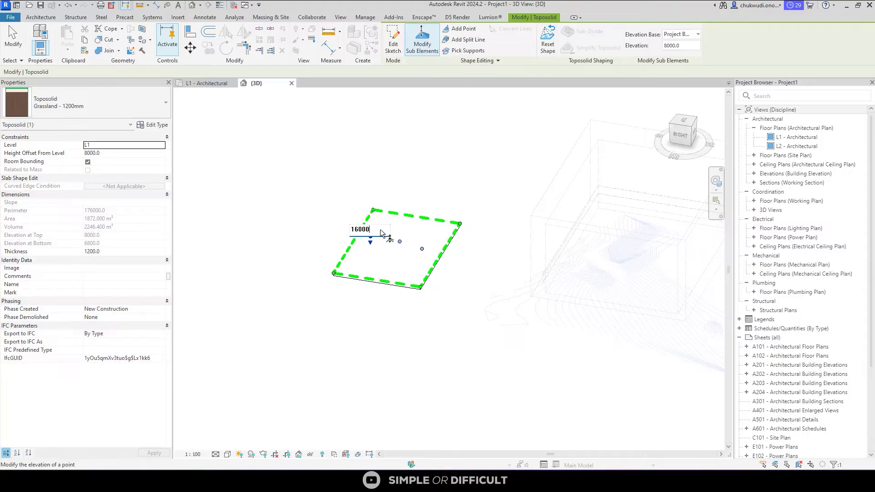
{"action": "key", "text": "Return"}
{"action": "scroll", "coordinate": [405, 237], "scroll_direction": "up", "scroll_amount": 3}
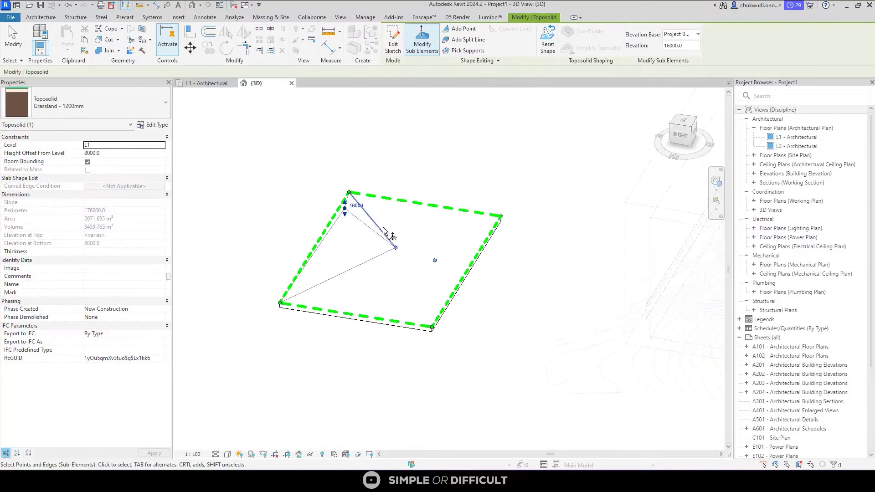
{"action": "left_click_drag", "start_coordinate": [383, 223], "coordinate": [415, 284]}
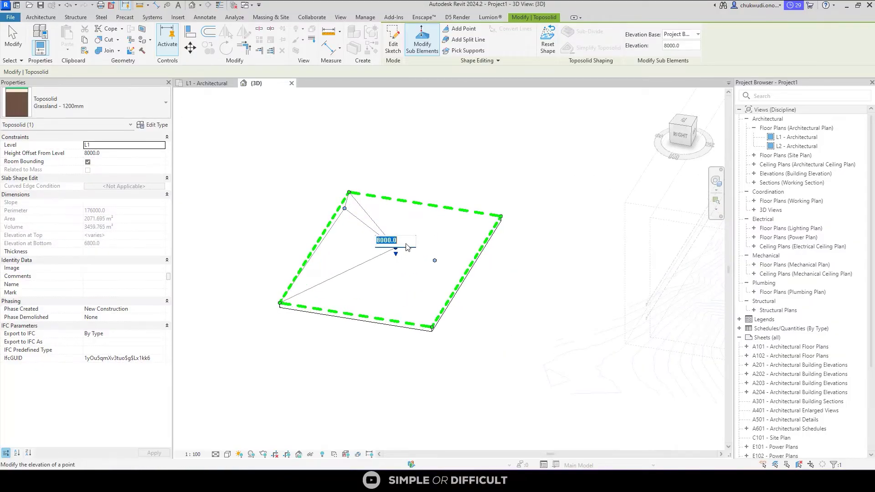
{"action": "type", "text": "10000"}
{"action": "key", "text": "Return"}
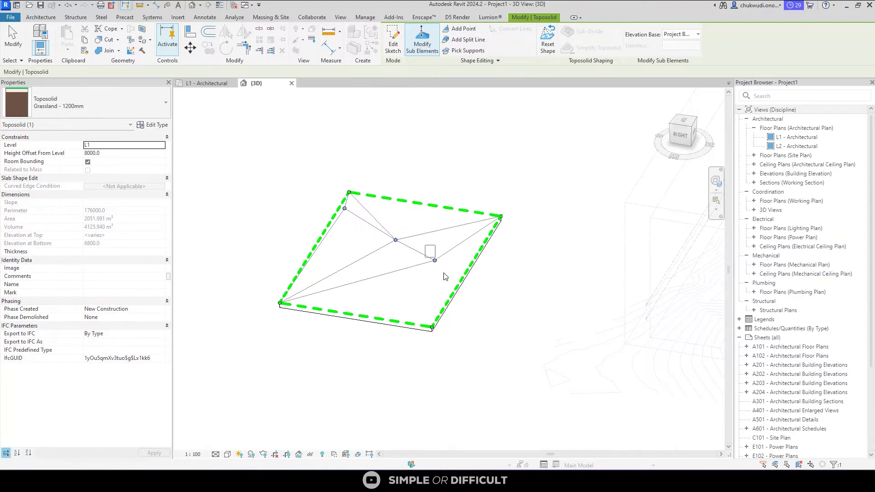
Set the third added point's elevation to 25000, leave shape editing and view the peaked toposolid from another angle.
{"action": "left_click_drag", "start_coordinate": [445, 277], "coordinate": [445, 276]}
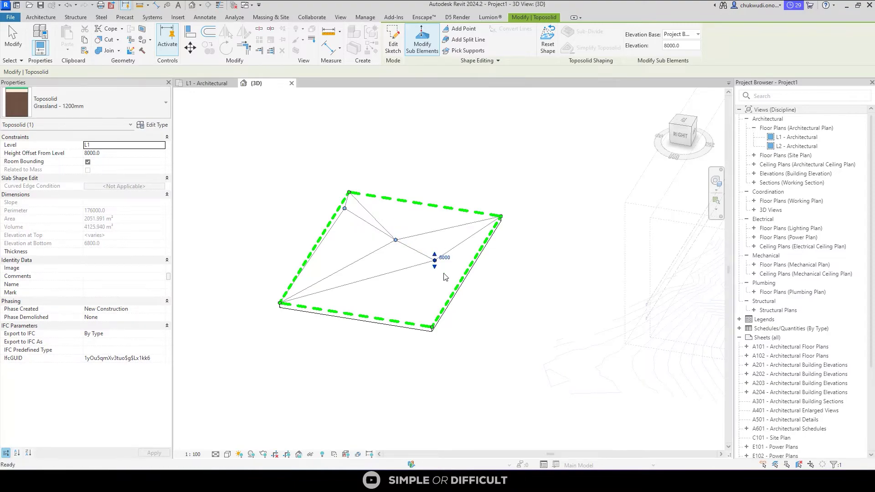
{"action": "left_click", "coordinate": [444, 272]}
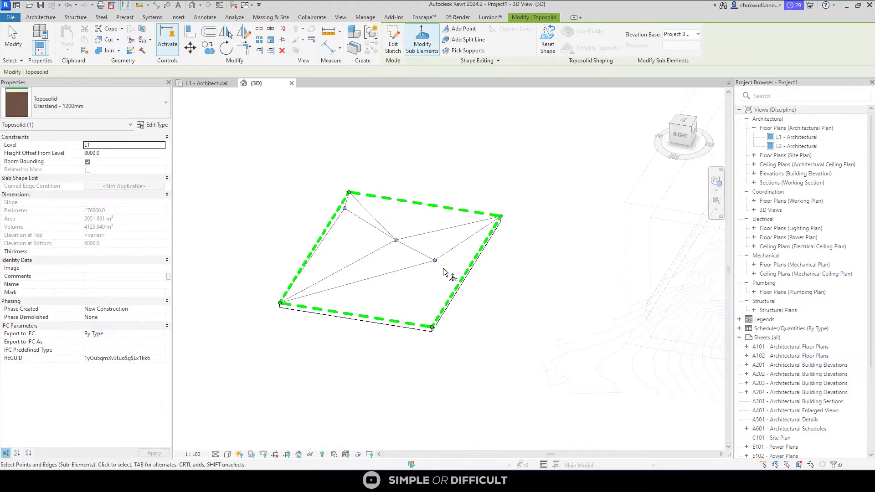
{"action": "left_click", "coordinate": [436, 260]}
{"action": "left_click", "coordinate": [420, 252]}
{"action": "type", "text": "25000"}
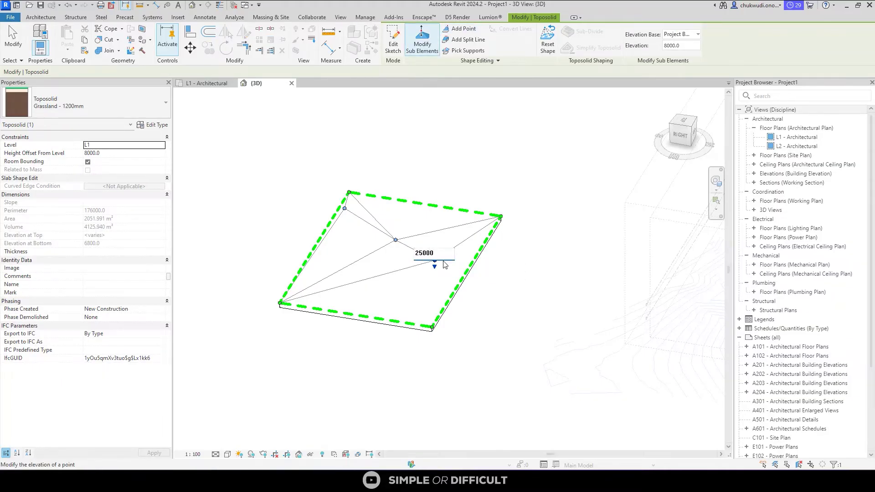
{"action": "key", "text": "Return"}
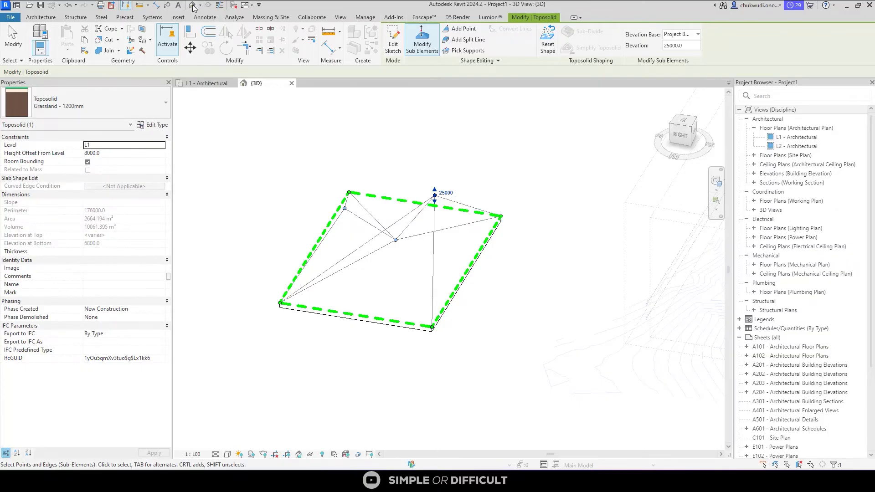
{"action": "key", "text": "Escape"}
{"action": "key", "text": "Escape"}
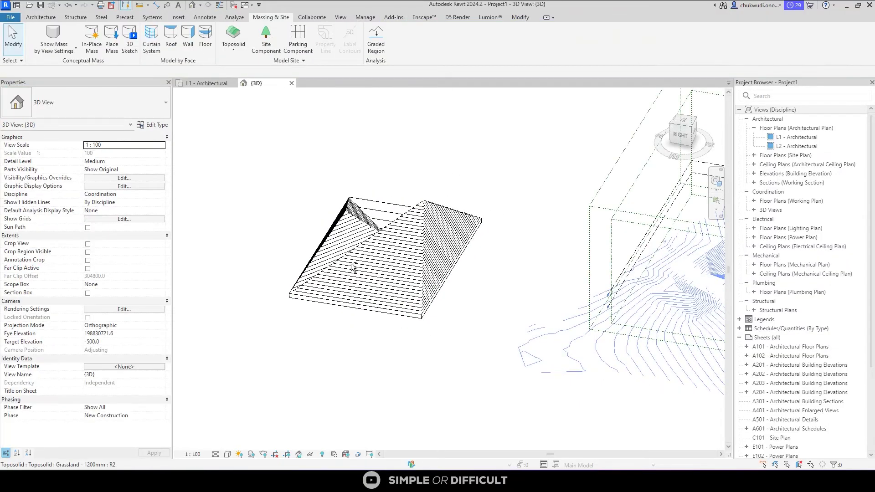
{"action": "middle_click_drag", "start_coordinate": [352, 267], "coordinate": [539, 356], "text": "shift"}
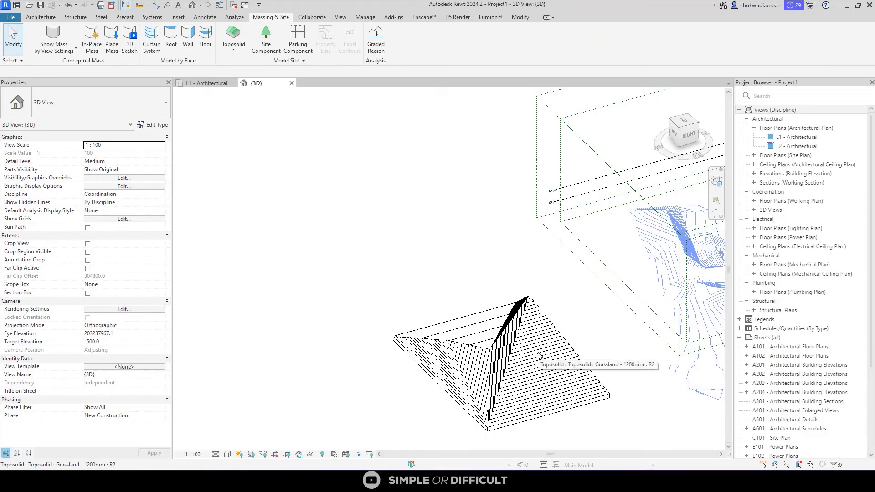
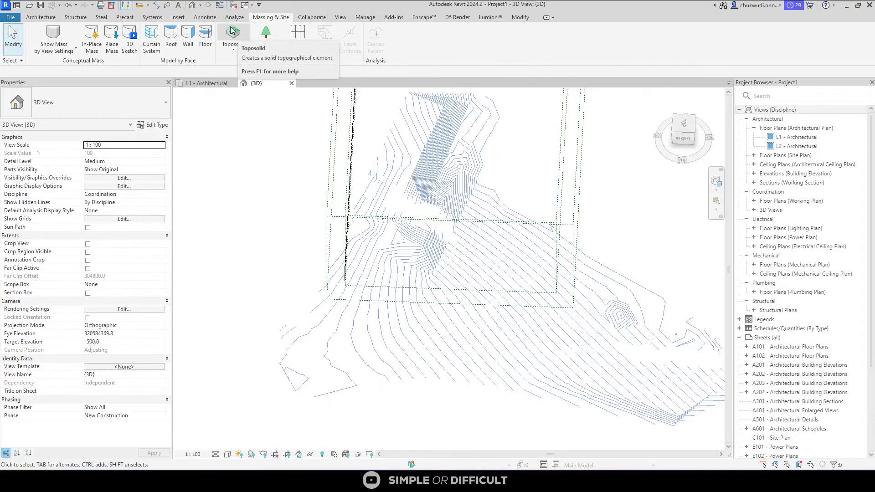
Create a toposolid from the linked Site Plan Topography.dwg, taking points only from the OFUOBI CONTOUR layer.
{"action": "left_click", "coordinate": [234, 49]}
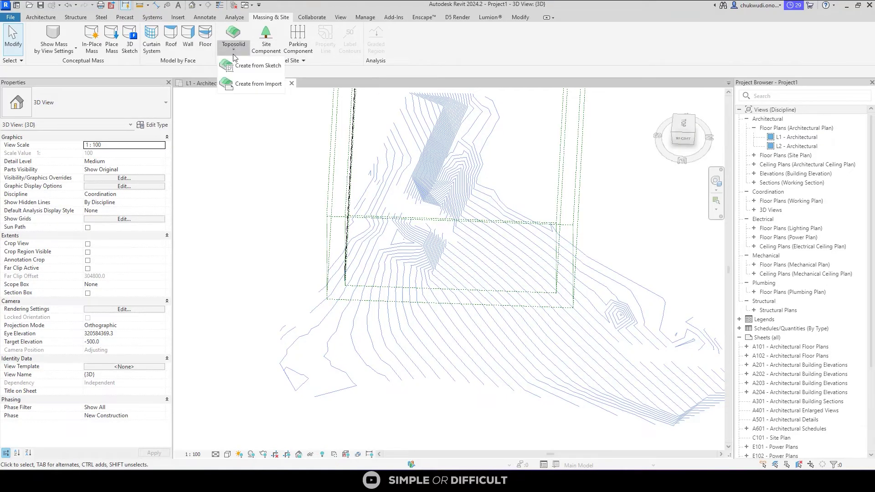
{"action": "left_click", "coordinate": [245, 86]}
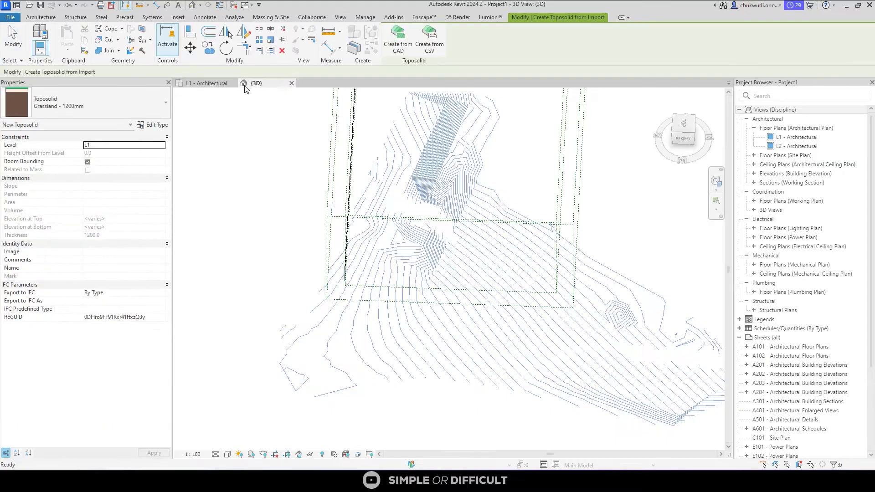
{"action": "left_click", "coordinate": [398, 44]}
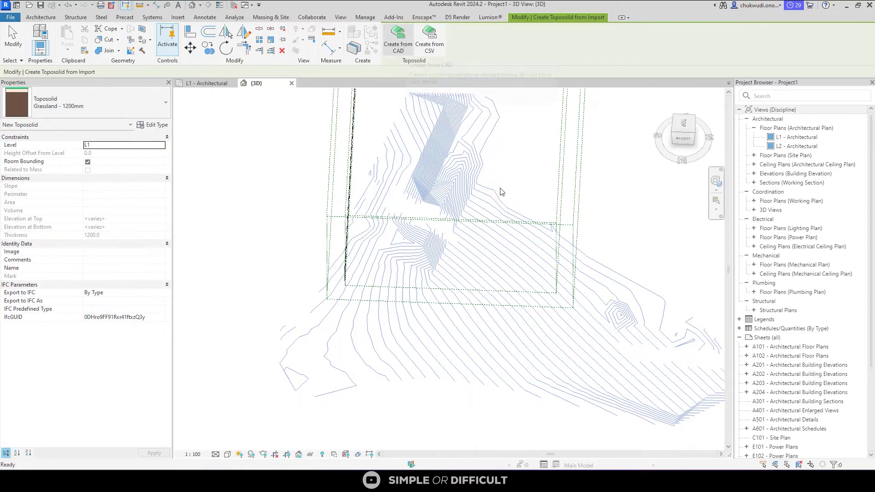
{"action": "scroll", "coordinate": [332, 363], "scroll_direction": "down", "scroll_amount": 1}
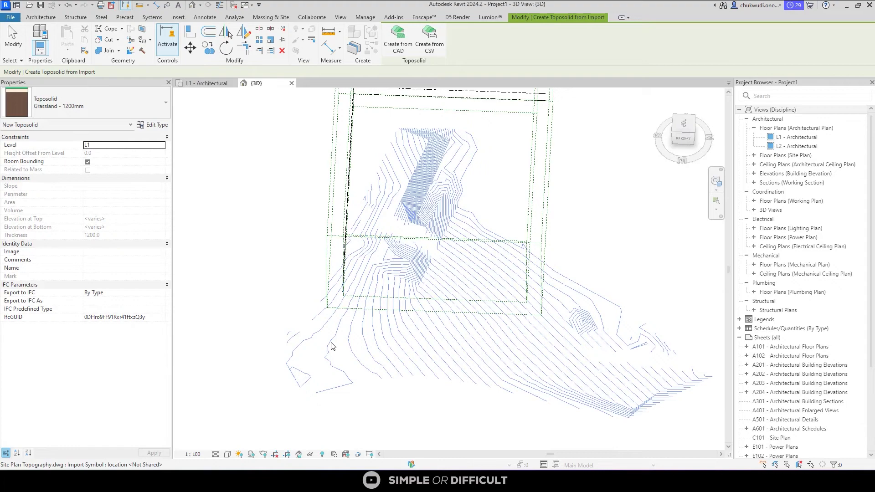
{"action": "left_click", "coordinate": [332, 346]}
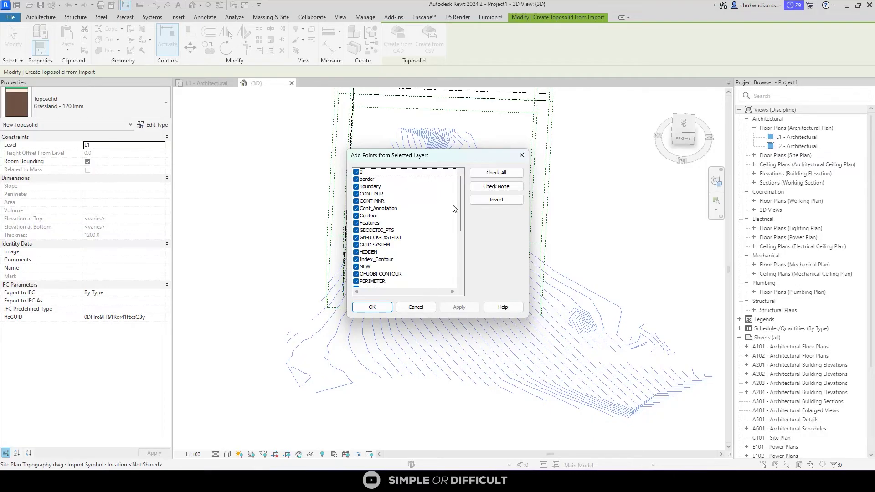
{"action": "left_click", "coordinate": [433, 273]}
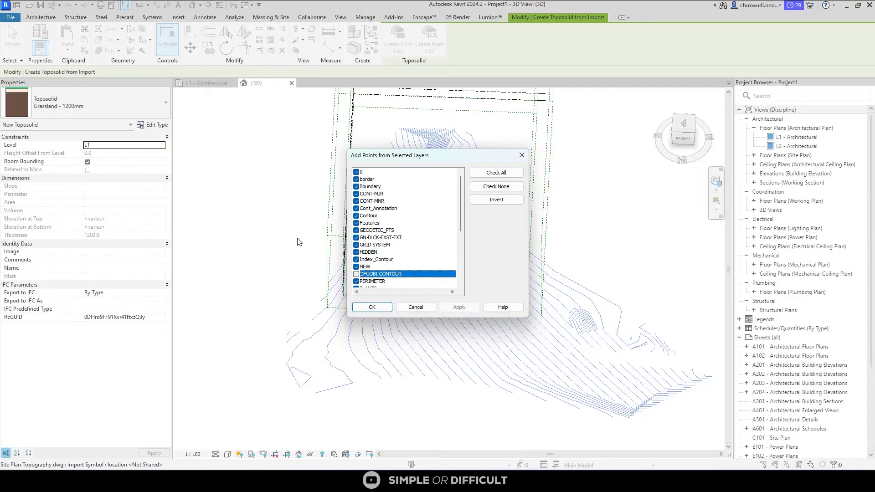
{"action": "left_click", "coordinate": [496, 200]}
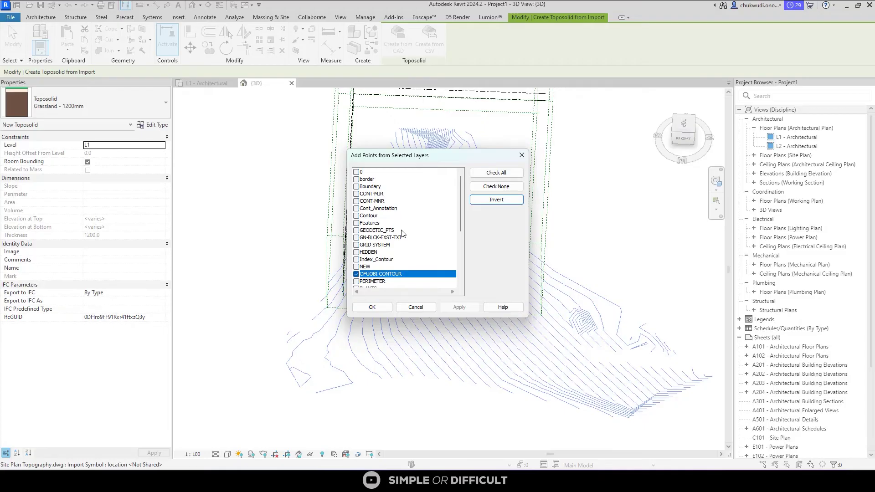
{"action": "left_click", "coordinate": [372, 307]}
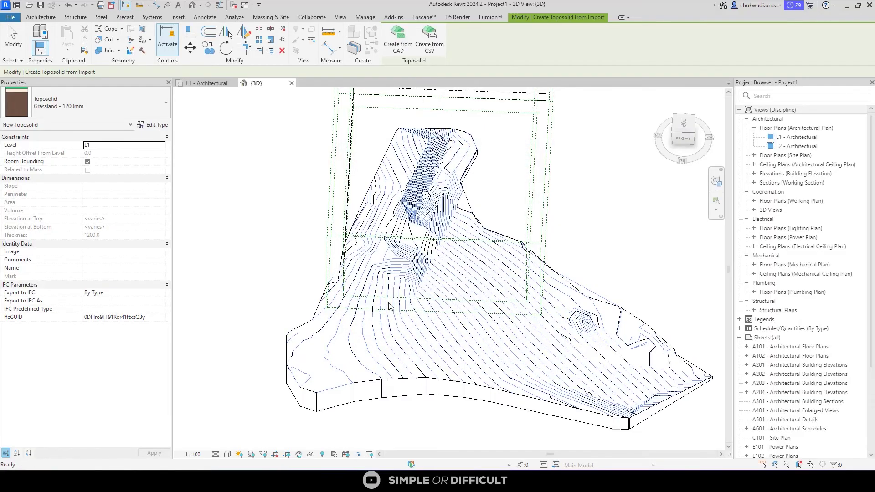
{"action": "left_click", "coordinate": [597, 224]}
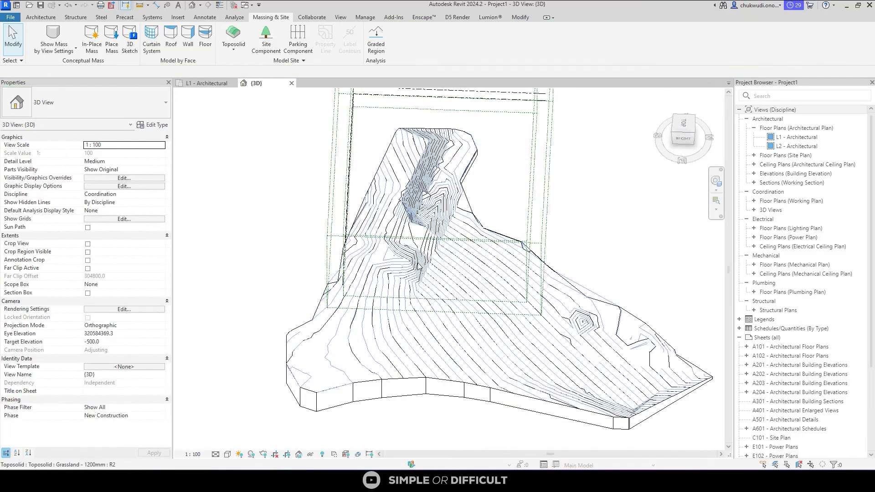
Set the 3D view's visual style to Shaded and view the new toposolid from behind.
{"action": "scroll", "coordinate": [415, 263], "scroll_direction": "down", "scroll_amount": 2}
{"action": "left_click", "coordinate": [226, 454]}
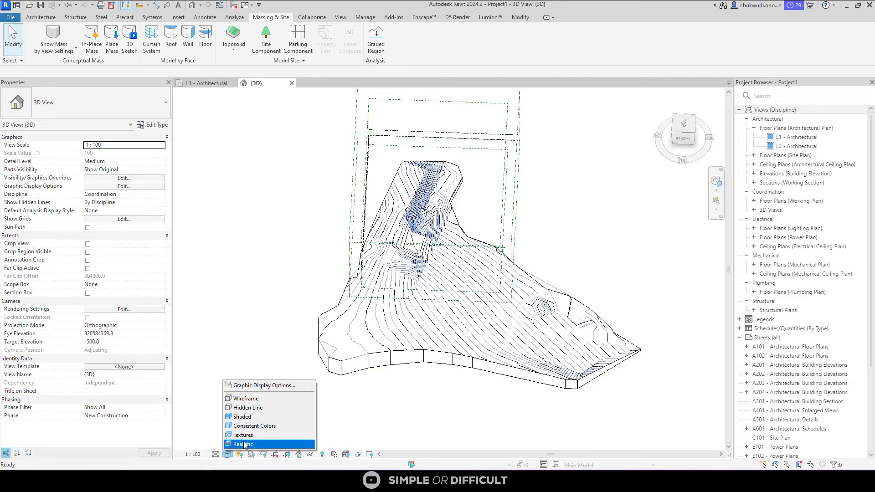
{"action": "left_click", "coordinate": [255, 417]}
{"action": "middle_click_drag", "start_coordinate": [583, 363], "coordinate": [480, 318], "text": "shift"}
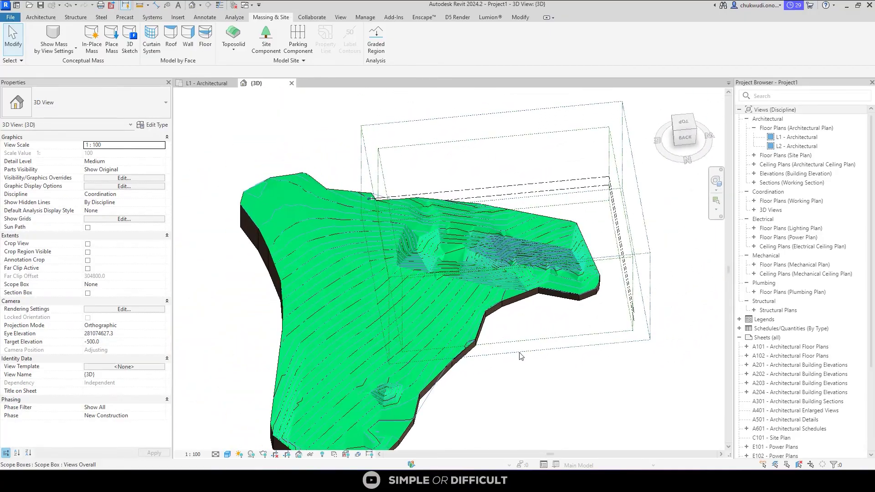
Select the linked Site Plan Topography.dwg lying over the toposolid and remove it from the 3D view.
{"action": "left_click", "coordinate": [467, 240]}
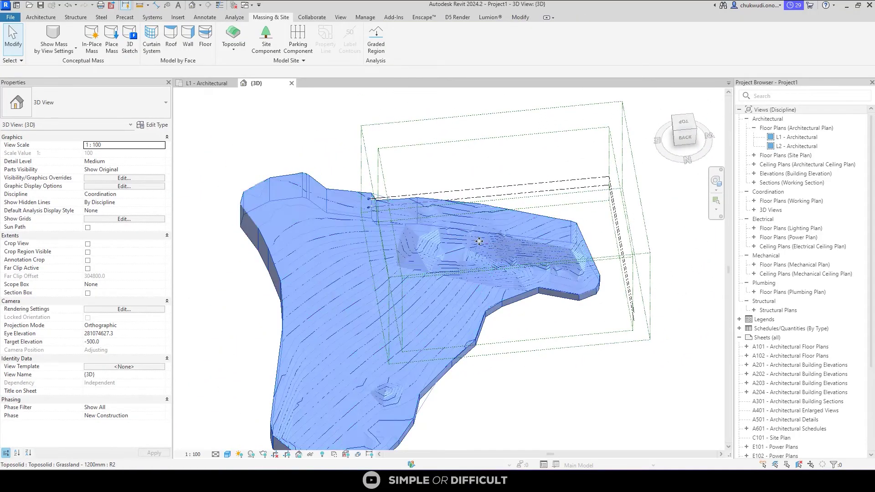
{"action": "left_click", "coordinate": [479, 242]}
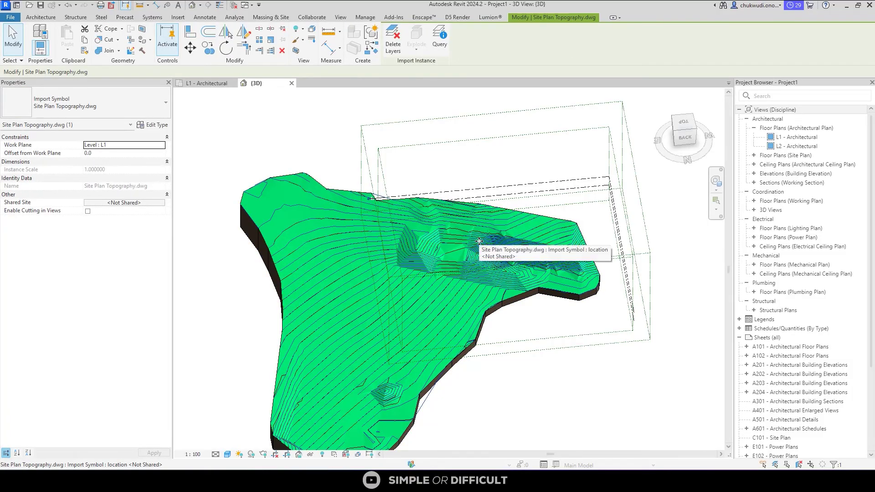
{"action": "left_click", "coordinate": [523, 360]}
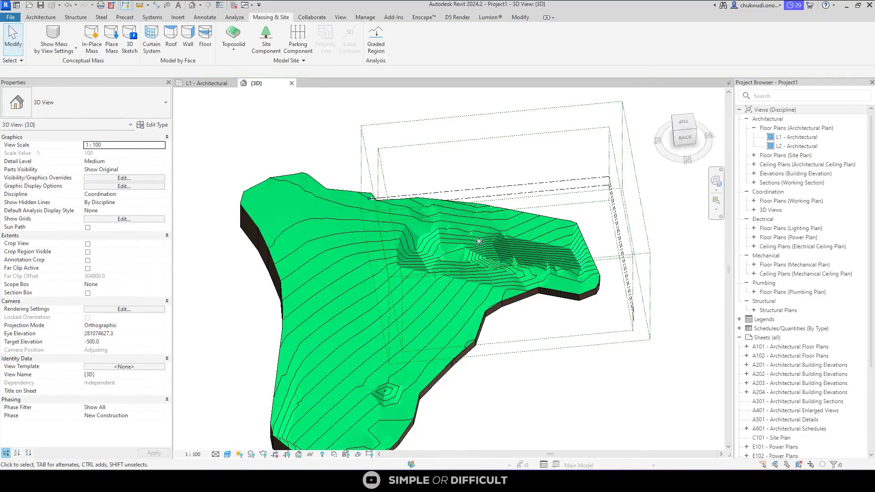
Examine the toposolid's contours and steep depression up close from several angles in the 3D view.
{"action": "left_click", "coordinate": [419, 378]}
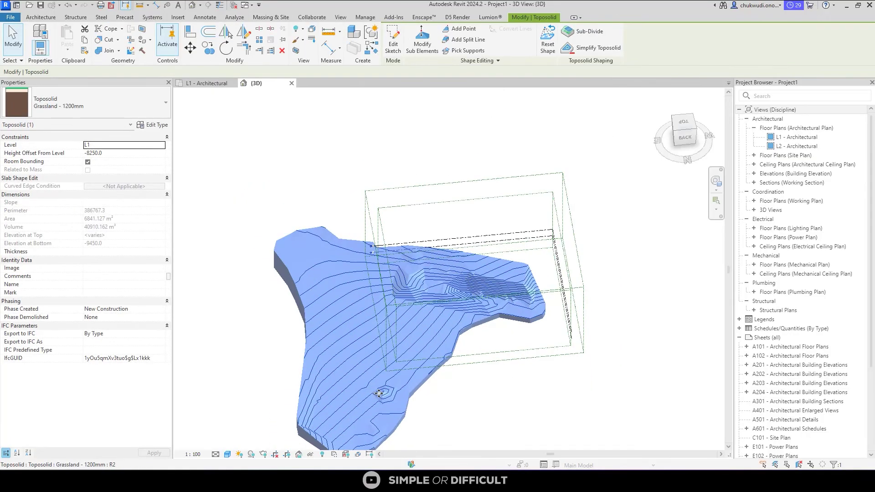
{"action": "middle_click_drag", "start_coordinate": [419, 378], "coordinate": [434, 319], "text": "shift"}
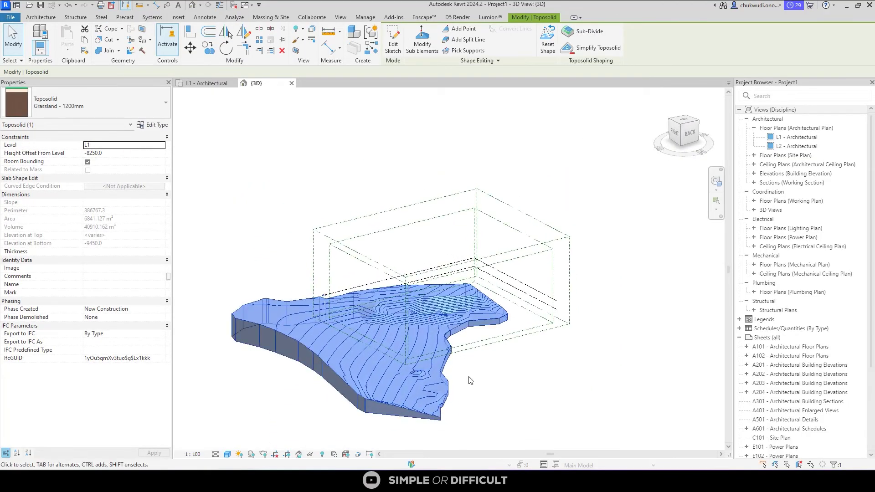
{"action": "left_click", "coordinate": [509, 397]}
{"action": "left_click", "coordinate": [455, 406]}
{"action": "middle_click_drag", "start_coordinate": [456, 405], "coordinate": [355, 344], "text": "shift"}
{"action": "scroll", "coordinate": [354, 342], "scroll_direction": "up", "scroll_amount": 5}
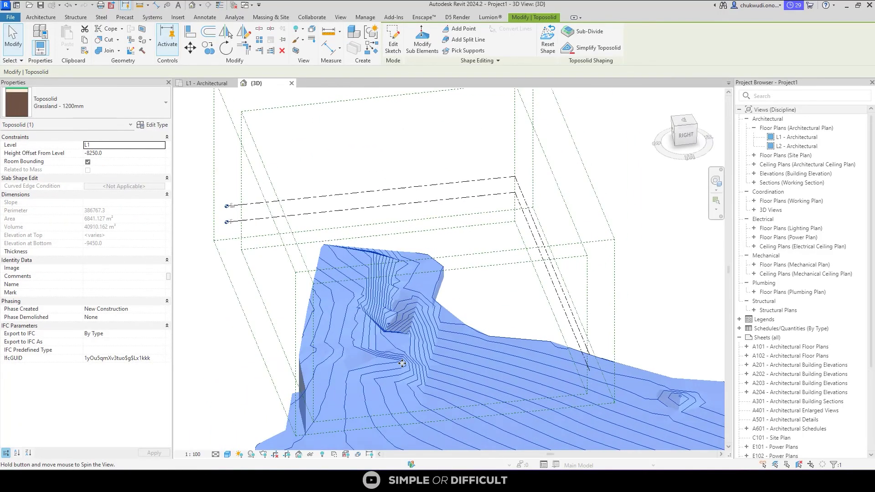
{"action": "scroll", "coordinate": [402, 315], "scroll_direction": "up", "scroll_amount": 5}
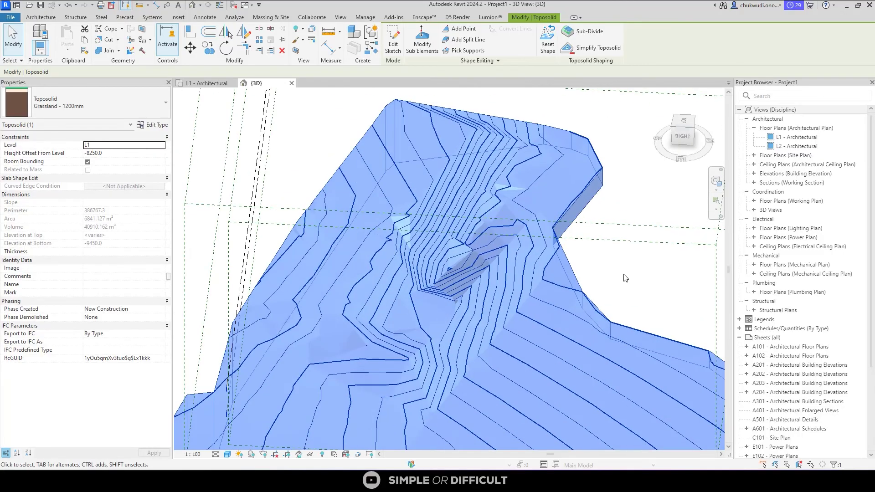
{"action": "key", "text": "Escape"}
{"action": "middle_click_drag", "start_coordinate": [470, 282], "coordinate": [423, 289], "text": "shift"}
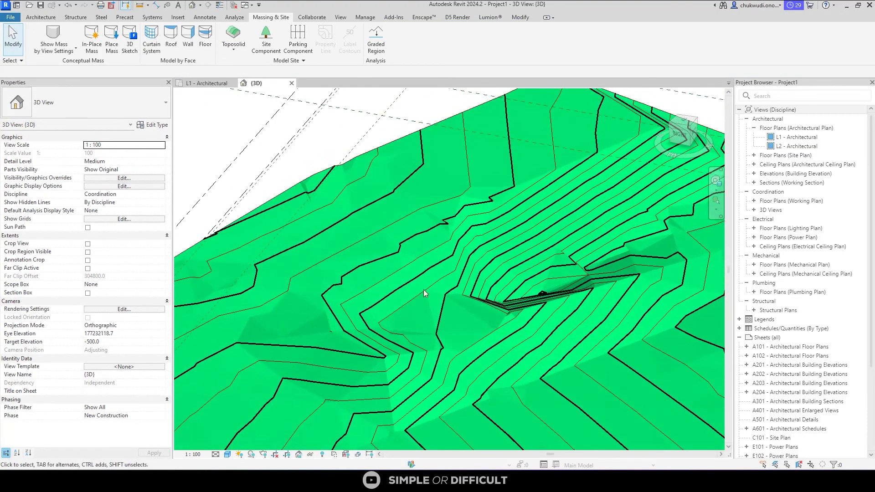
Set the 3D view's detail level to Fine, and in its graphic display options turn off Show Edges and turn on anti-aliased line smoothing.
{"action": "left_click", "coordinate": [215, 454]}
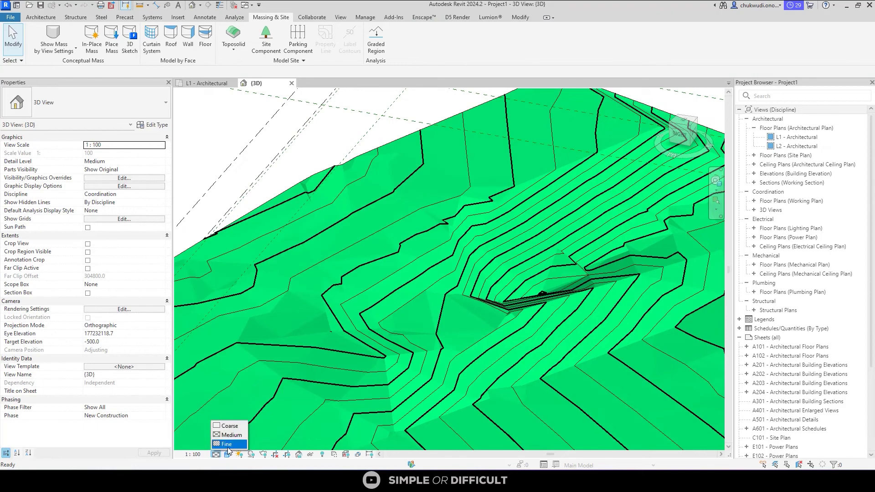
{"action": "left_click", "coordinate": [230, 451]}
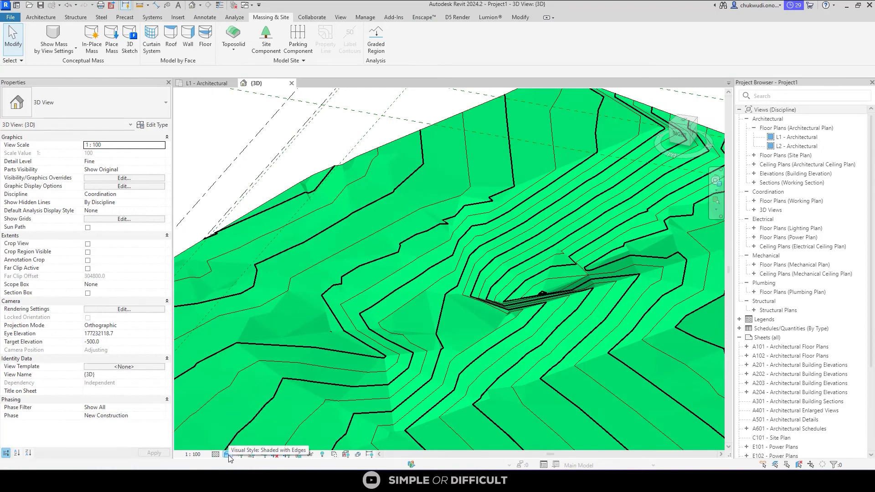
{"action": "left_click", "coordinate": [227, 454]}
{"action": "left_click", "coordinate": [262, 384]}
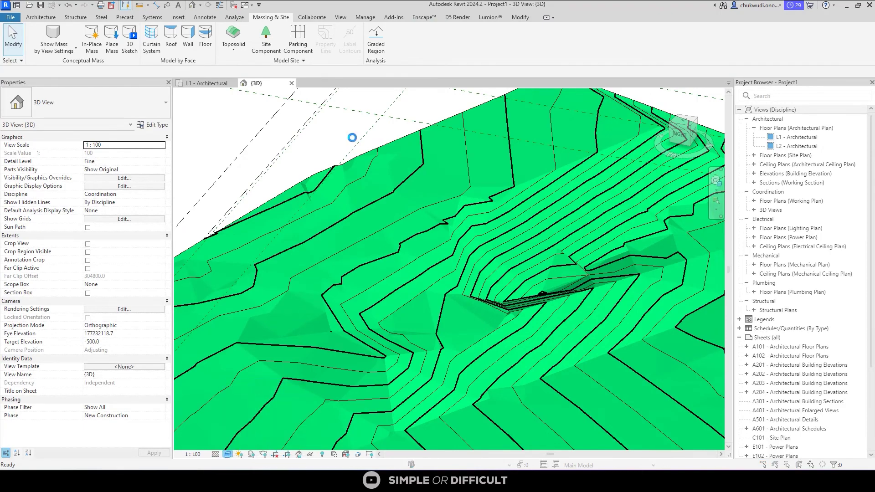
{"action": "left_click", "coordinate": [365, 87]}
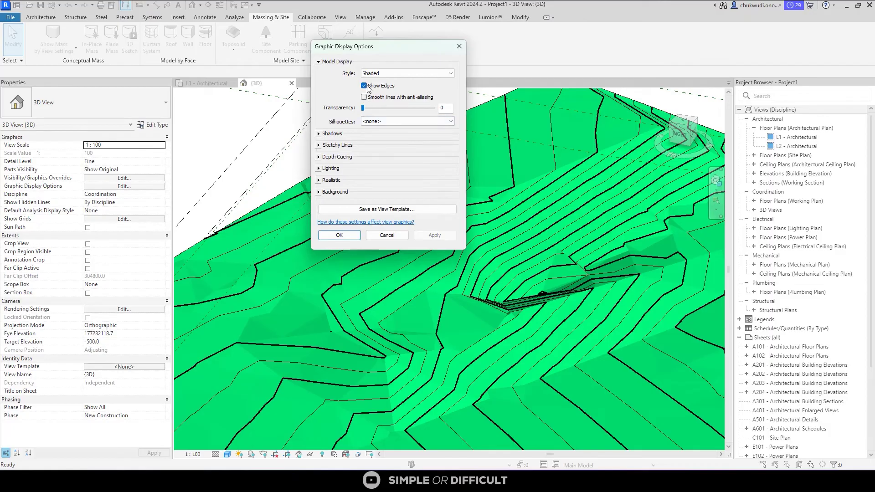
{"action": "left_click", "coordinate": [364, 97]}
{"action": "left_click", "coordinate": [434, 235]}
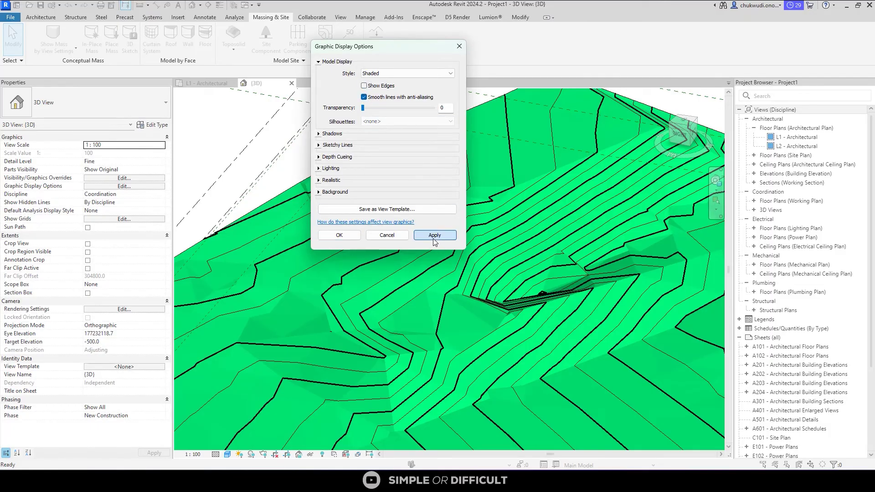
{"action": "left_click", "coordinate": [340, 235]}
Open the toposolid for sub-element editing and examine its shape points across the surface and around the steep depression.
{"action": "scroll", "coordinate": [345, 225], "scroll_direction": "down", "scroll_amount": 5}
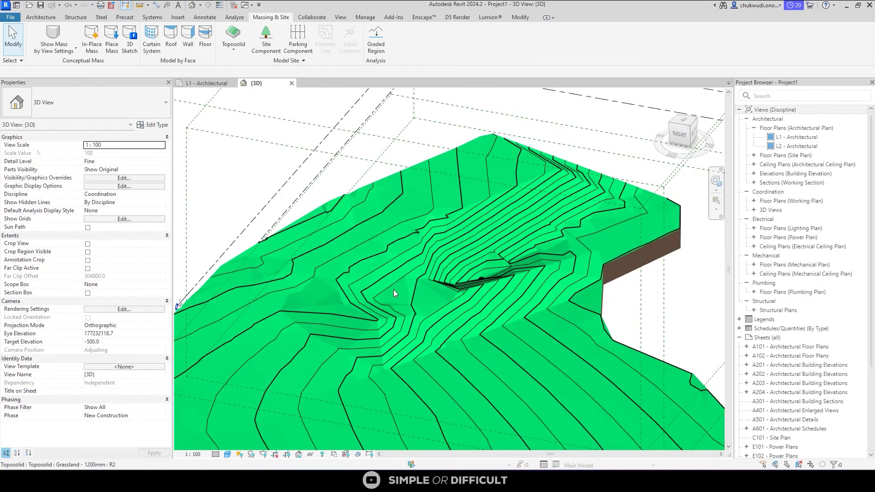
{"action": "middle_click_drag", "start_coordinate": [393, 289], "coordinate": [302, 255], "text": "shift"}
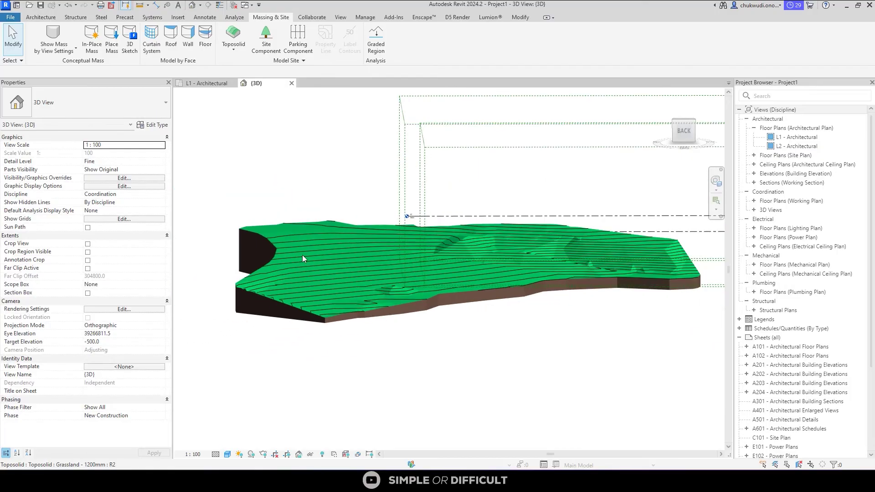
{"action": "left_click", "coordinate": [274, 242]}
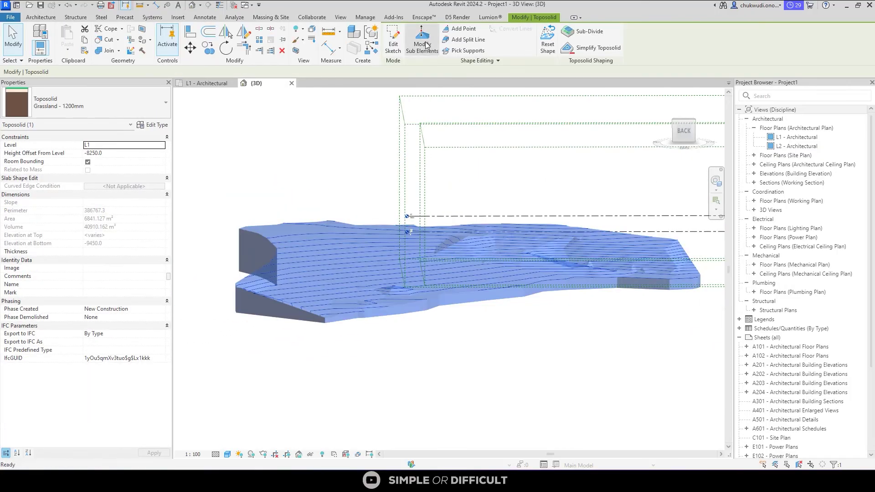
{"action": "left_click", "coordinate": [422, 41]}
{"action": "middle_click_drag", "start_coordinate": [446, 197], "coordinate": [409, 248], "text": "shift"}
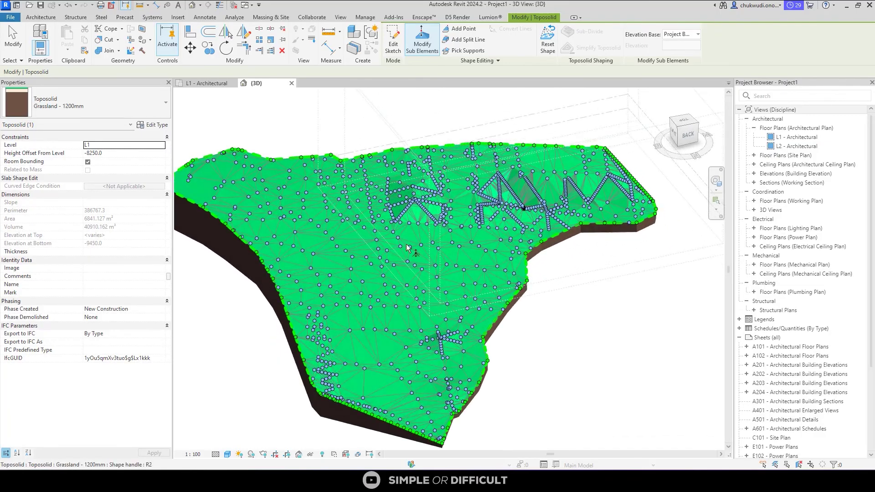
{"action": "scroll", "coordinate": [377, 222], "scroll_direction": "up", "scroll_amount": 5}
{"action": "middle_click_drag", "start_coordinate": [378, 222], "coordinate": [356, 255], "text": "shift"}
{"action": "scroll", "coordinate": [437, 230], "scroll_direction": "down", "scroll_amount": 5}
{"action": "scroll", "coordinate": [602, 247], "scroll_direction": "up", "scroll_amount": 3}
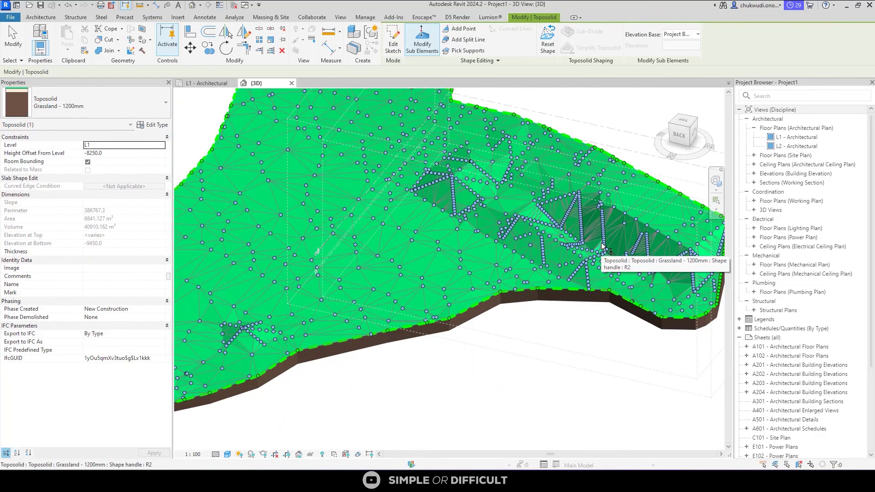